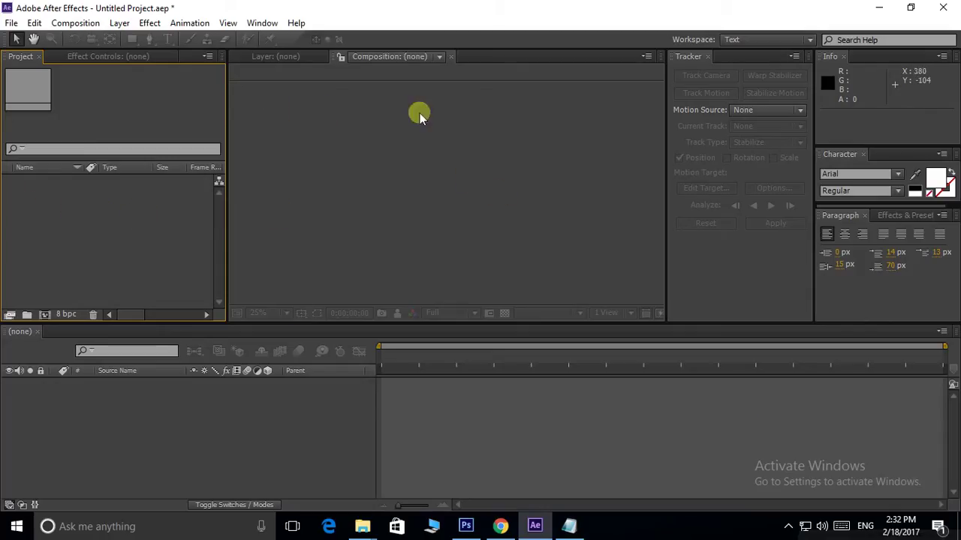
- Import frame.0002.png as the PNG sequence frame.[0002-0070].png
double_click(105, 221)
left_click(349, 149)
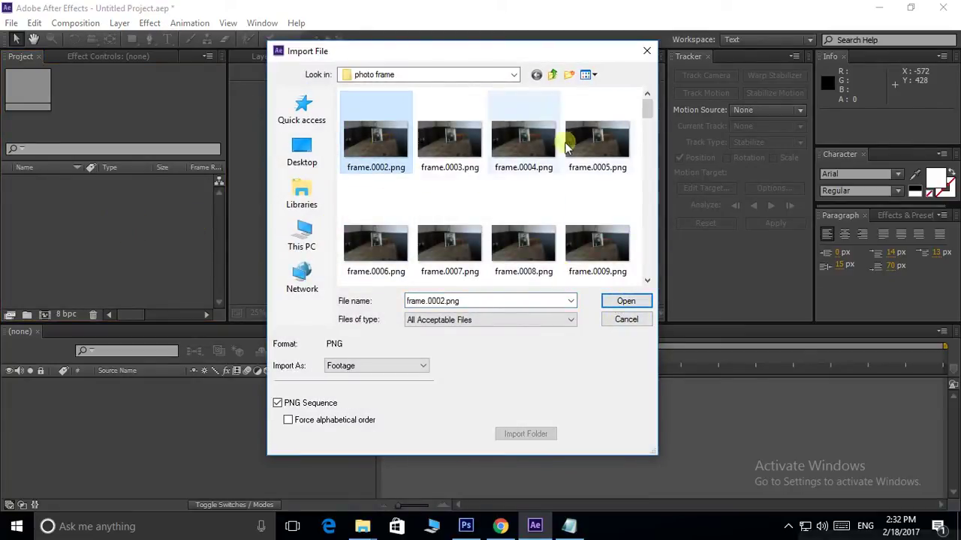
left_click_drag(646, 111, 661, 105)
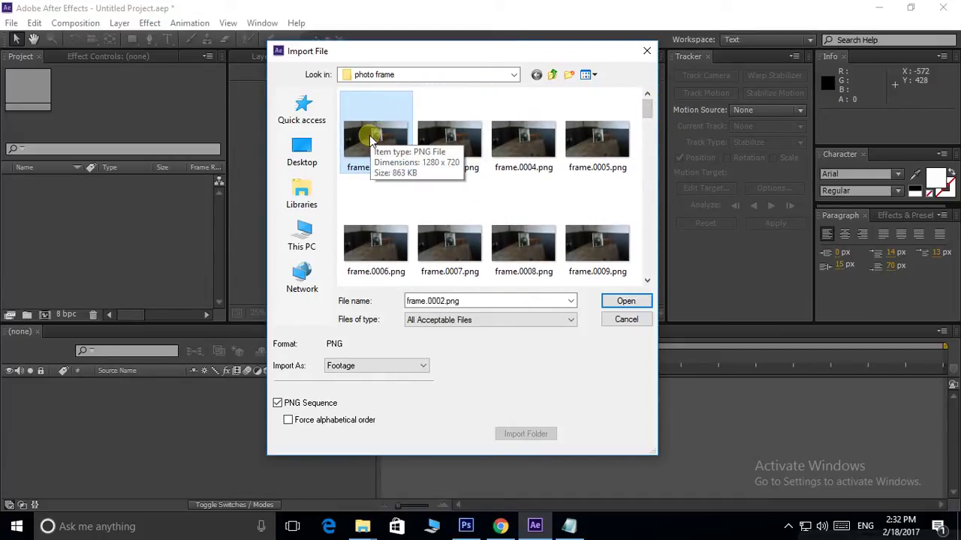
left_click(624, 301)
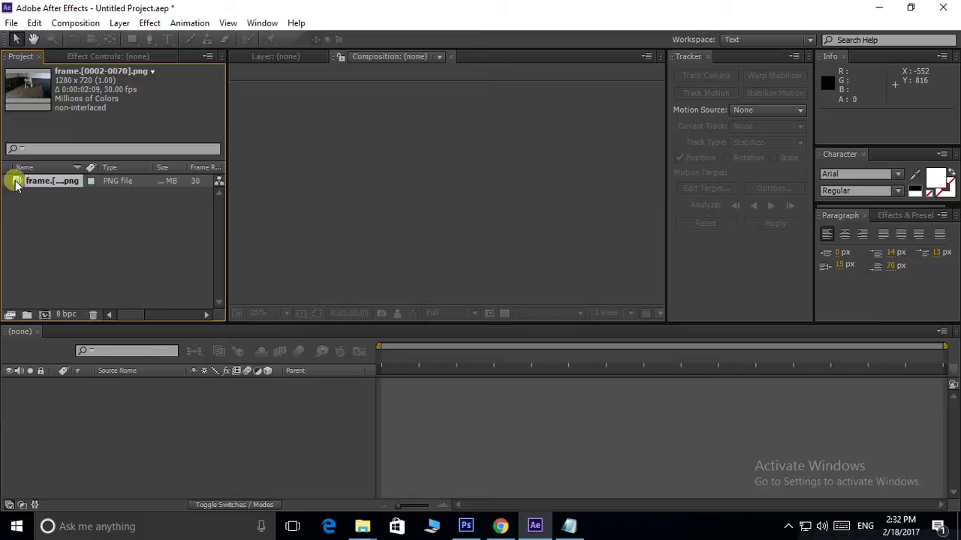
- Build the 'frame' composition from the PNG sequence and preview the table footage
left_click_drag(16, 184, 435, 188)
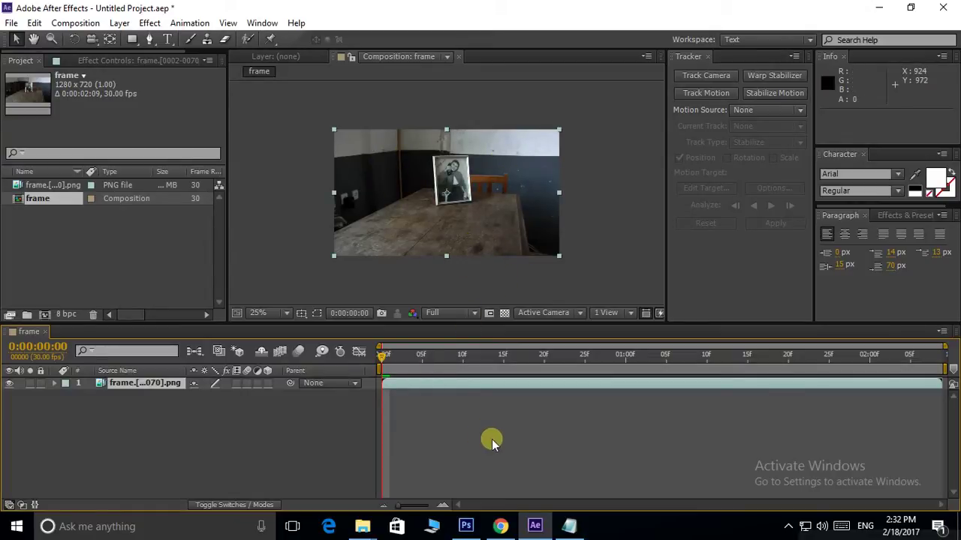
key("space")
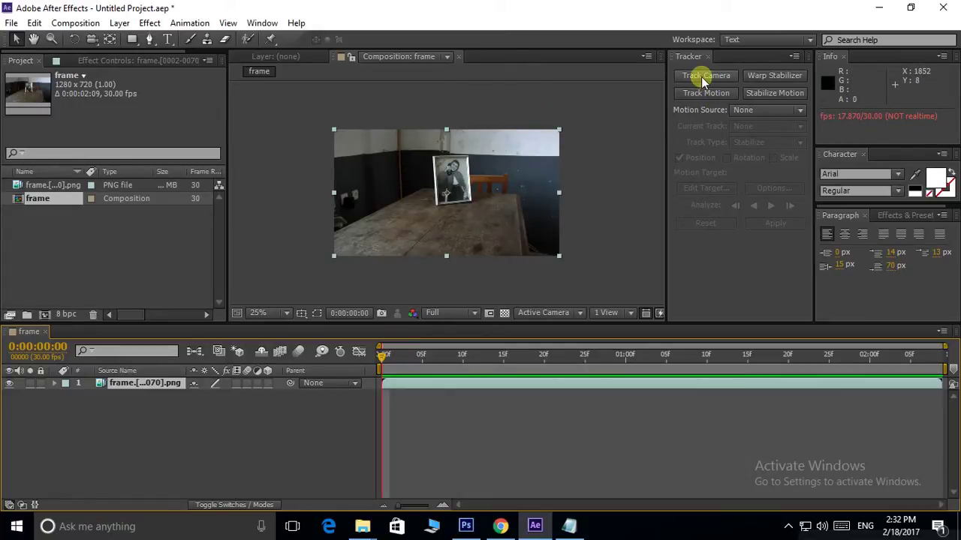
- Search 'camera' in Effects & Presets and apply 3D Camera Tracker to the footage
left_click(891, 215)
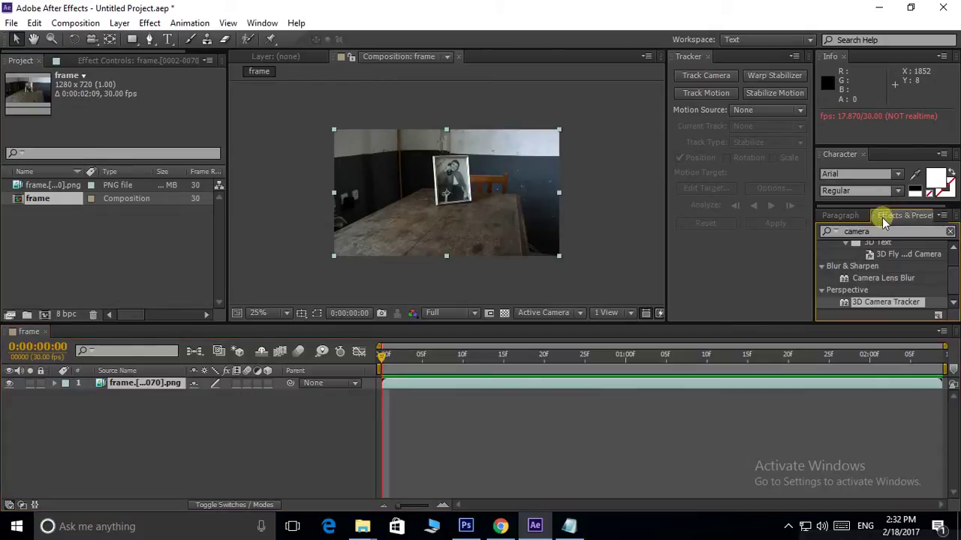
left_click_drag(881, 235, 827, 240)
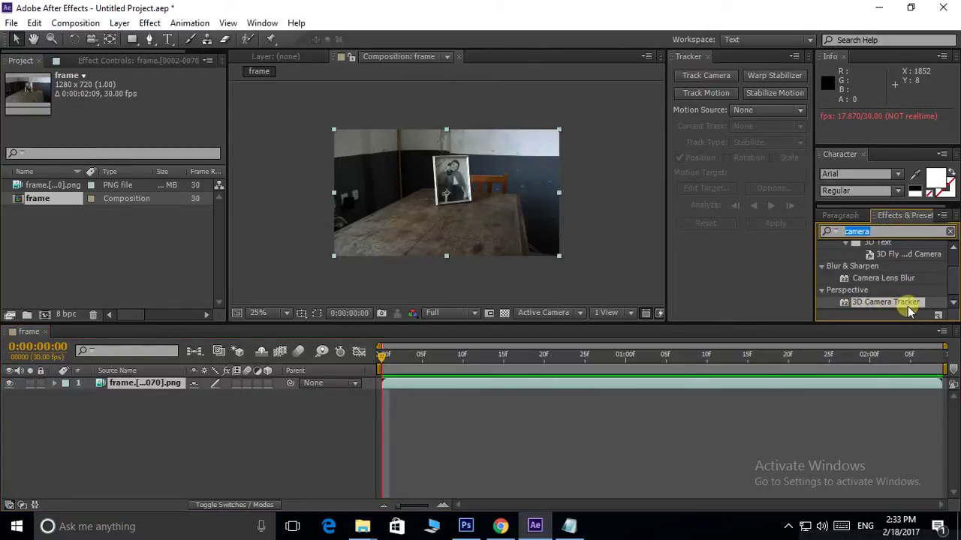
mouse_move(908, 306)
left_mouse_down()
mouse_move(611, 258)
mouse_move(481, 200)
left_mouse_up()
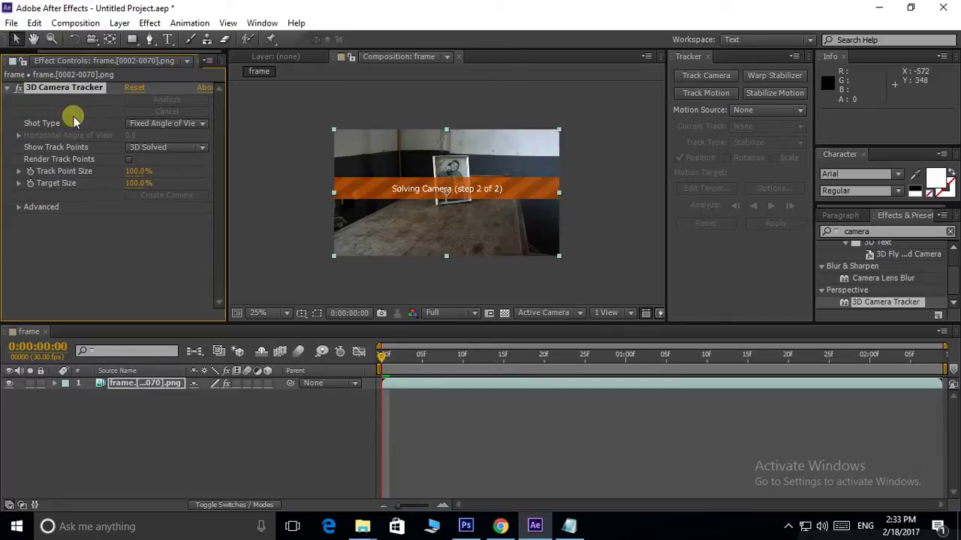
- Zoom the viewer to 50% and marquee-select the track points on the photo frame
scroll(475, 179, "up", 2)
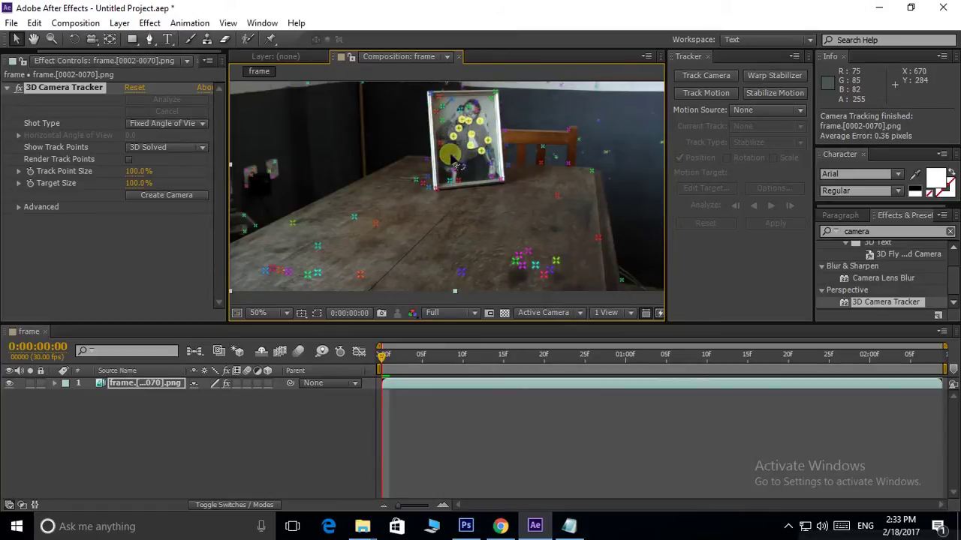
left_click_drag(494, 112, 454, 148)
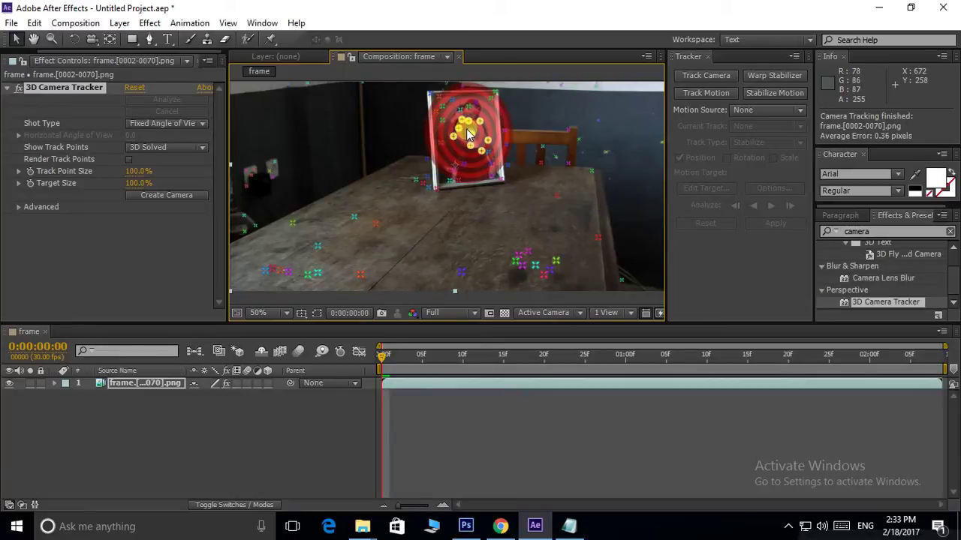
- Create Solid and Camera from the selected track points, then select Track Solid 1
right_click(467, 134)
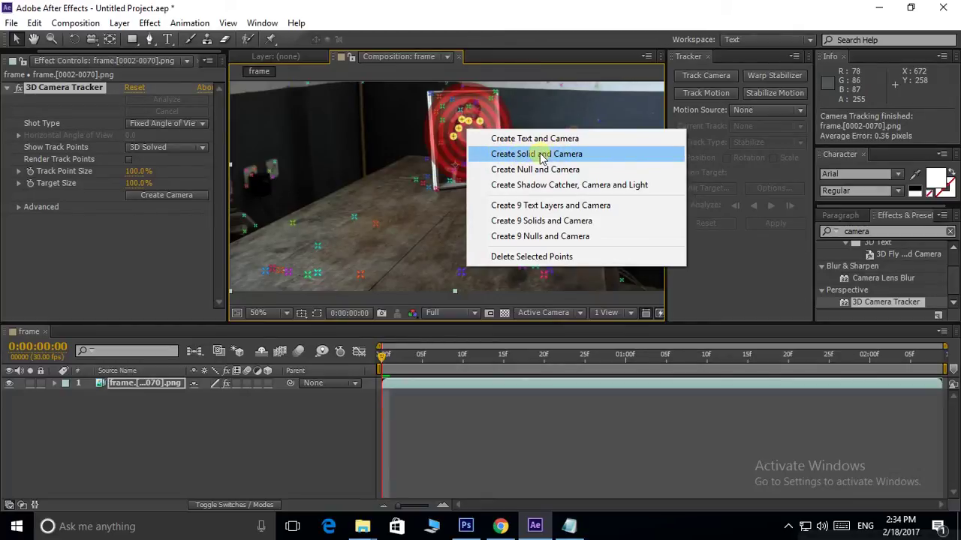
left_click(542, 155)
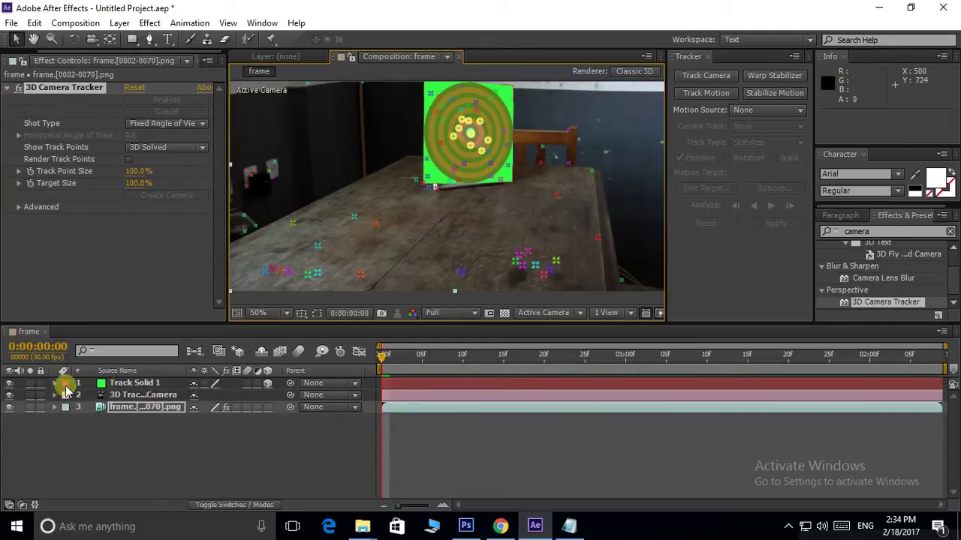
left_click(165, 382)
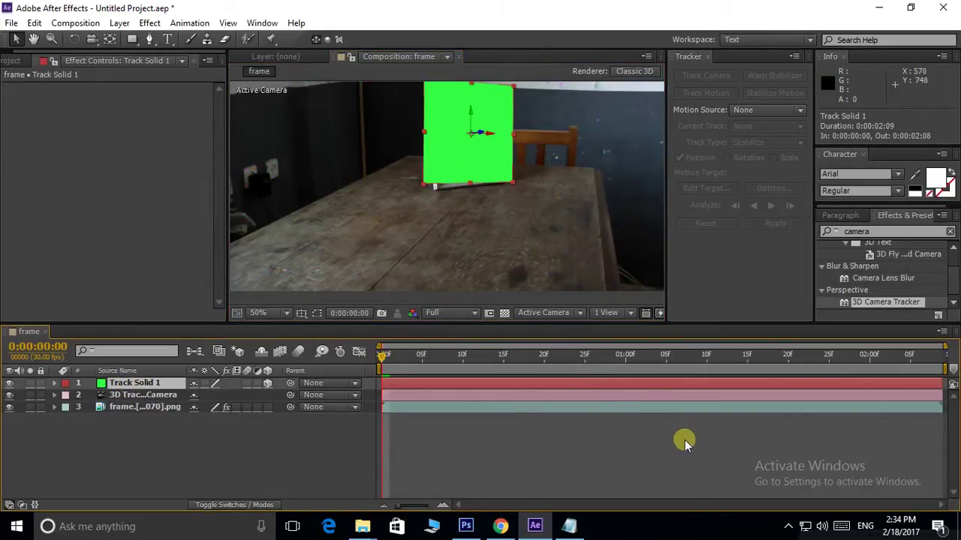
- Preview to confirm Track Solid 1 stays locked on the photo frame, then show the Project panel
key("space")
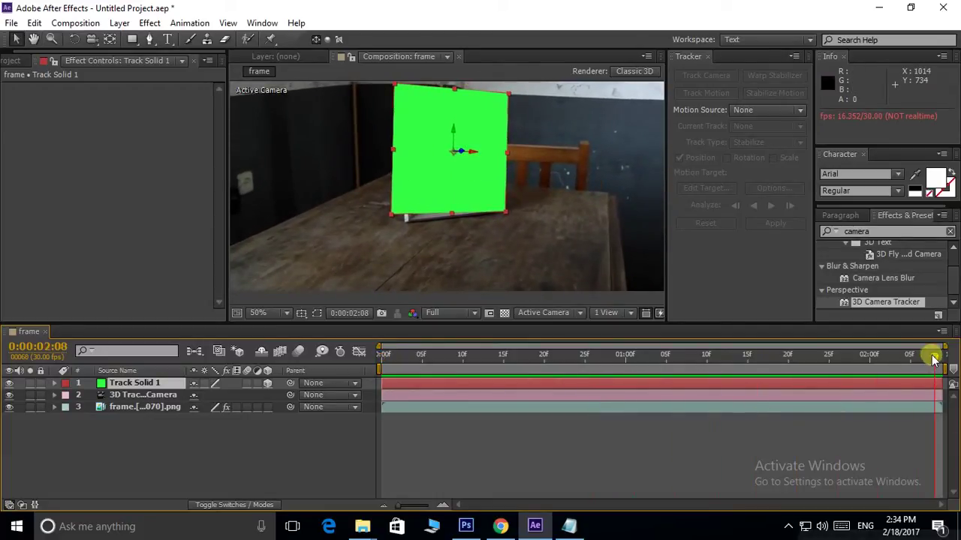
key("space")
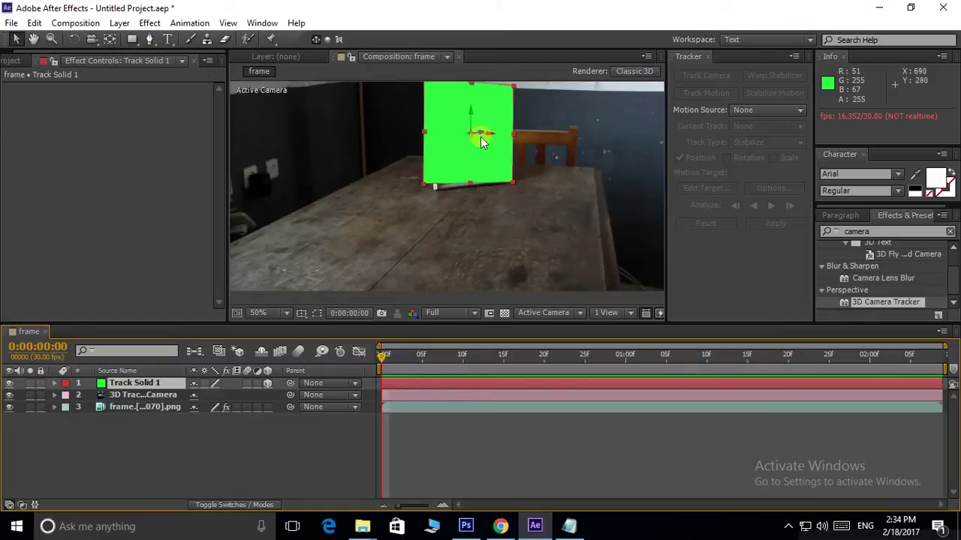
left_click(11, 60)
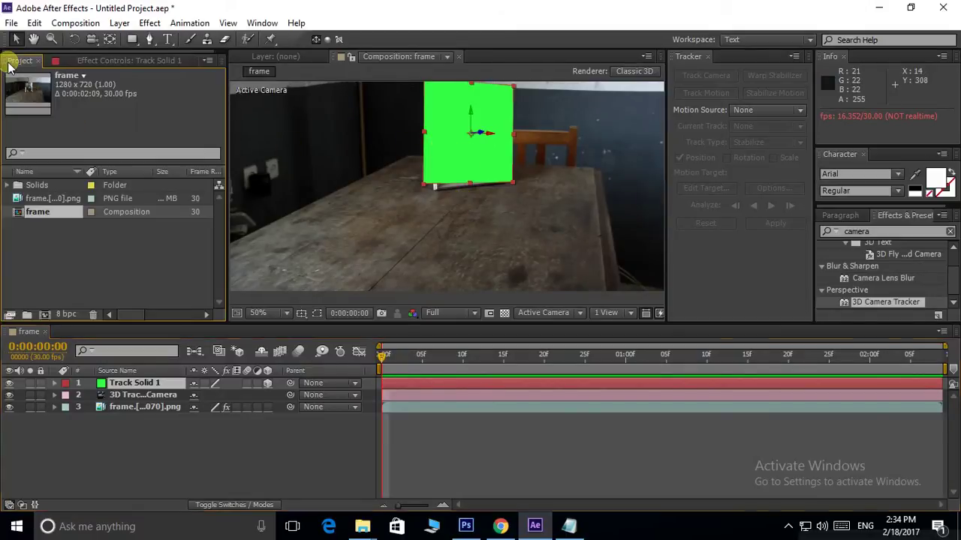
- Import the beach photo JPEG from the Advance tracking folder
double_click(74, 252)
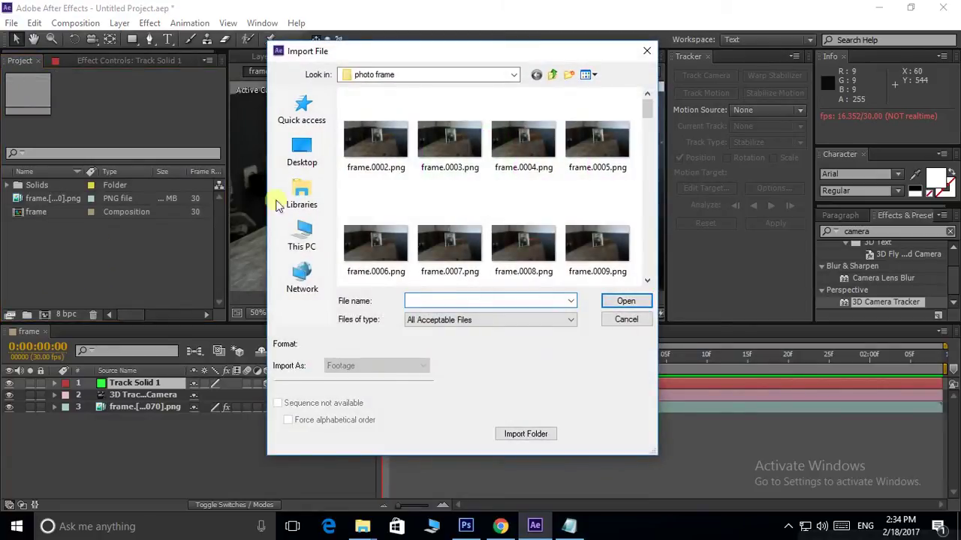
left_click(552, 75)
left_click(446, 149)
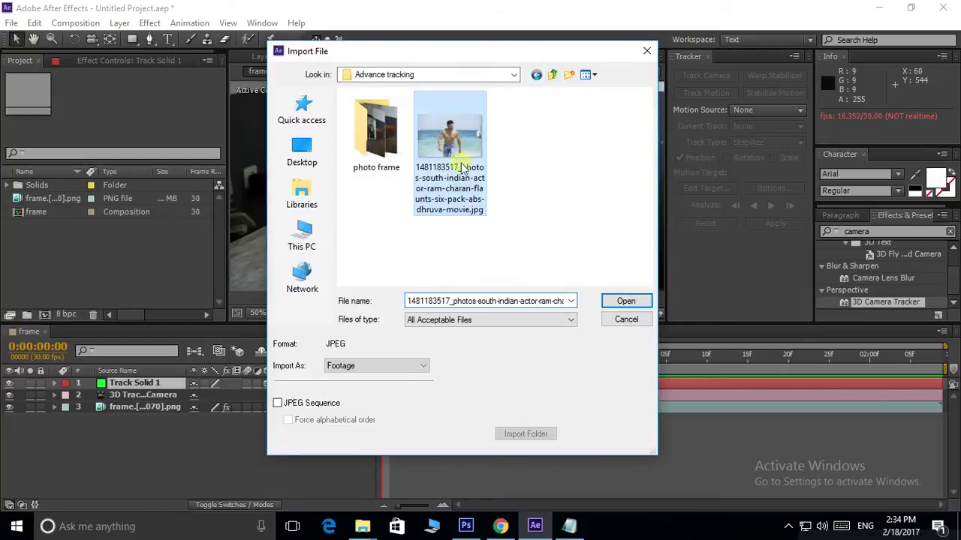
left_click(617, 301)
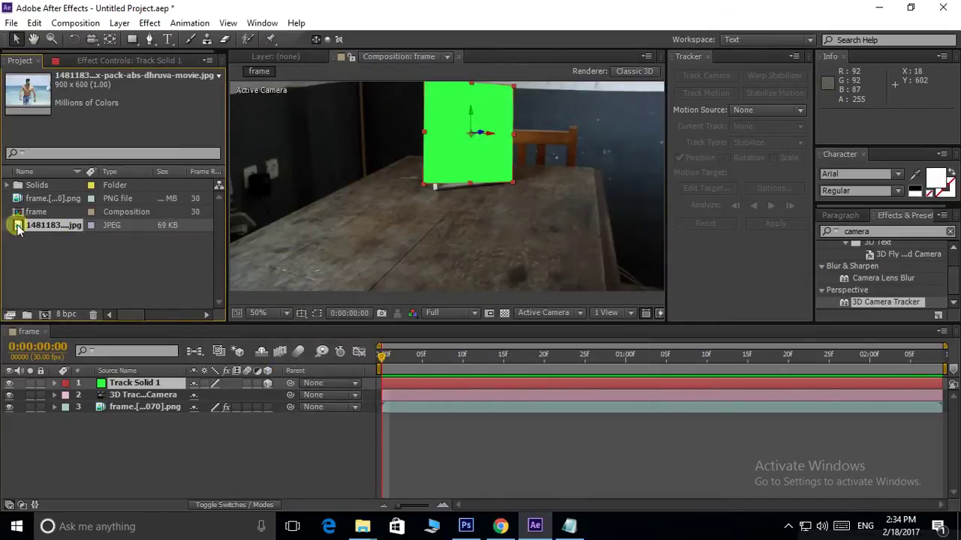
- Drag the beach photo into the frame composition, then undo the added layer
left_click_drag(16, 229, 538, 203)
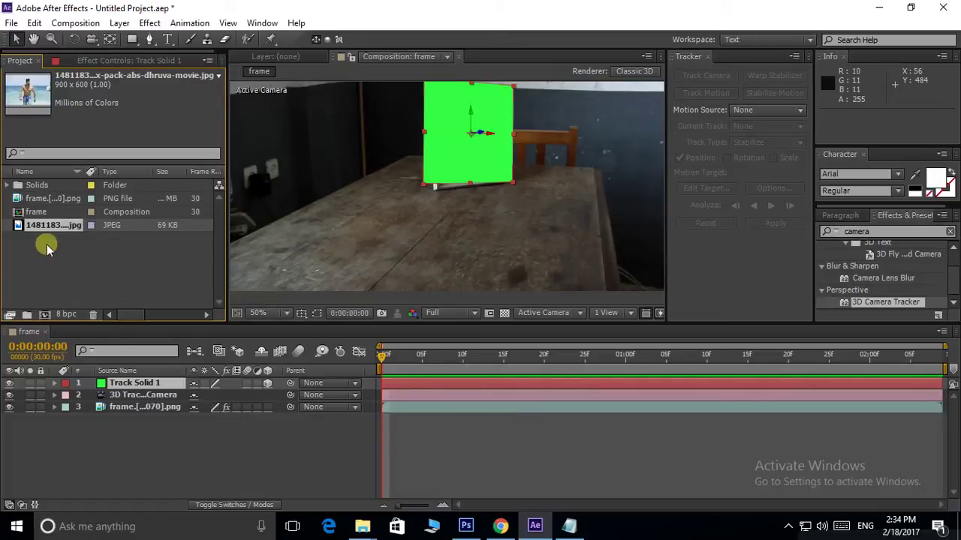
scroll(538, 203, "down", 2)
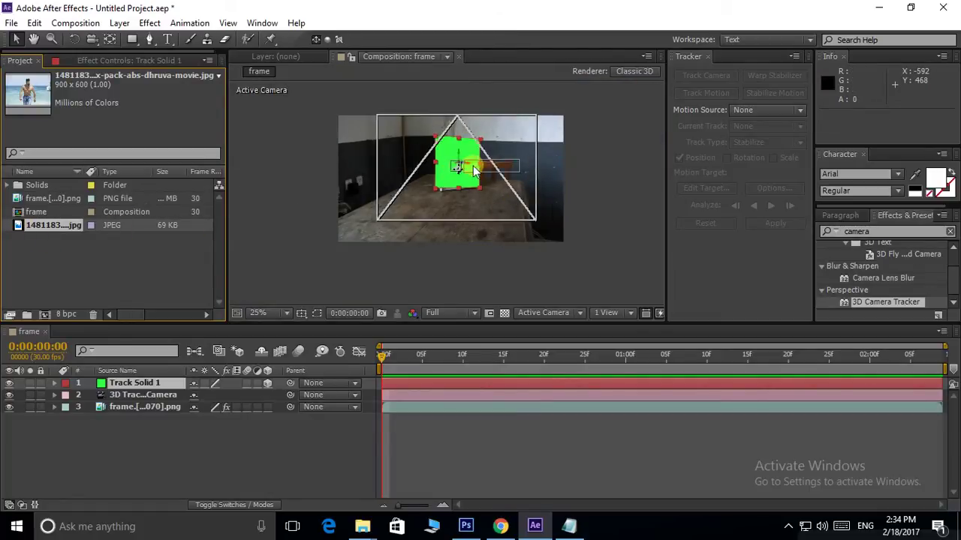
left_click_drag(26, 225, 531, 214)
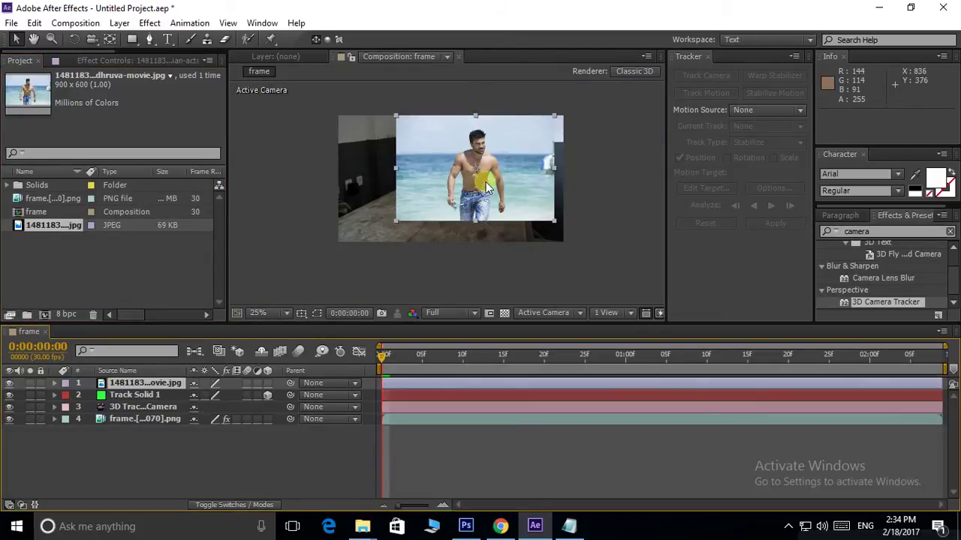
key("ctrl+z")
scroll(495, 154, "up", 2)
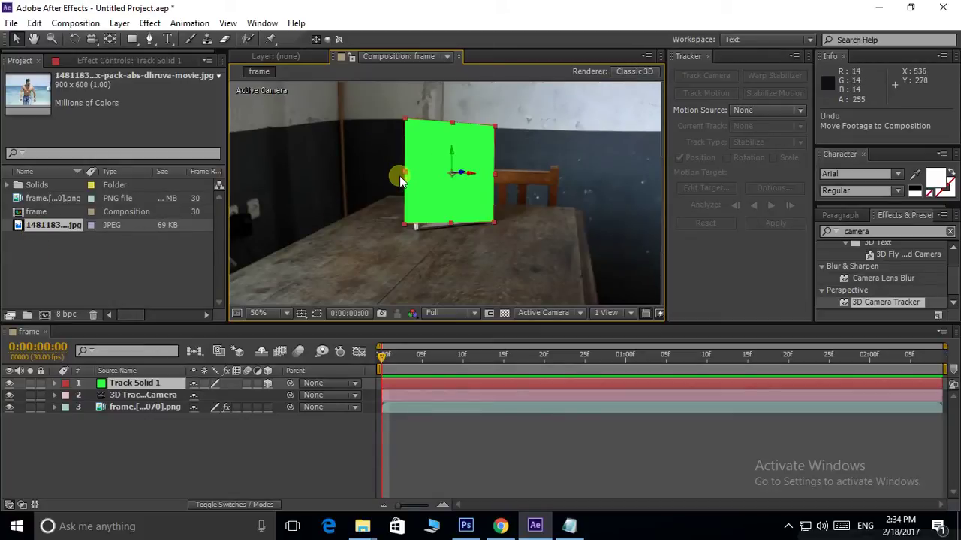
- Replace Track Solid 1 with the beach photo and preview it tracked onto the frame
left_click(24, 226)
left_click_drag(24, 226, 437, 187)
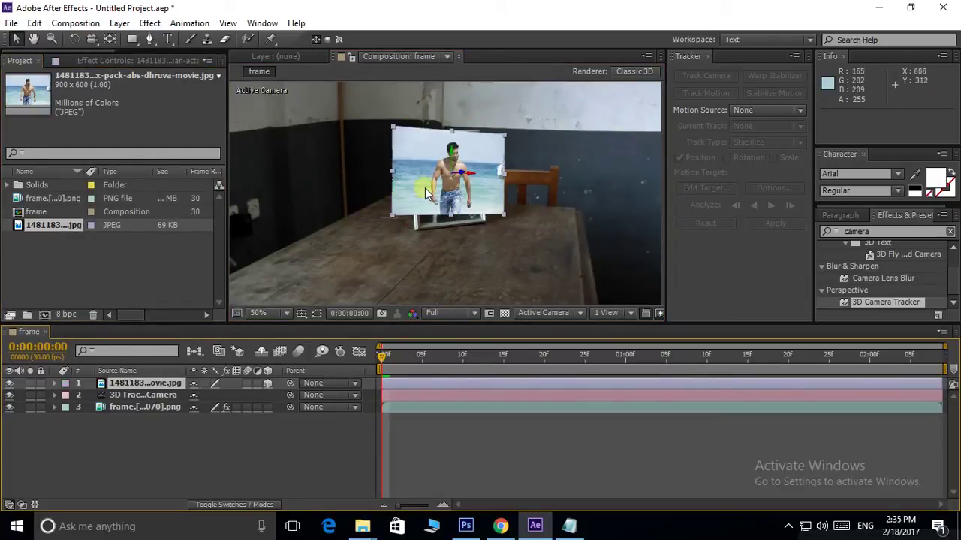
key("space")
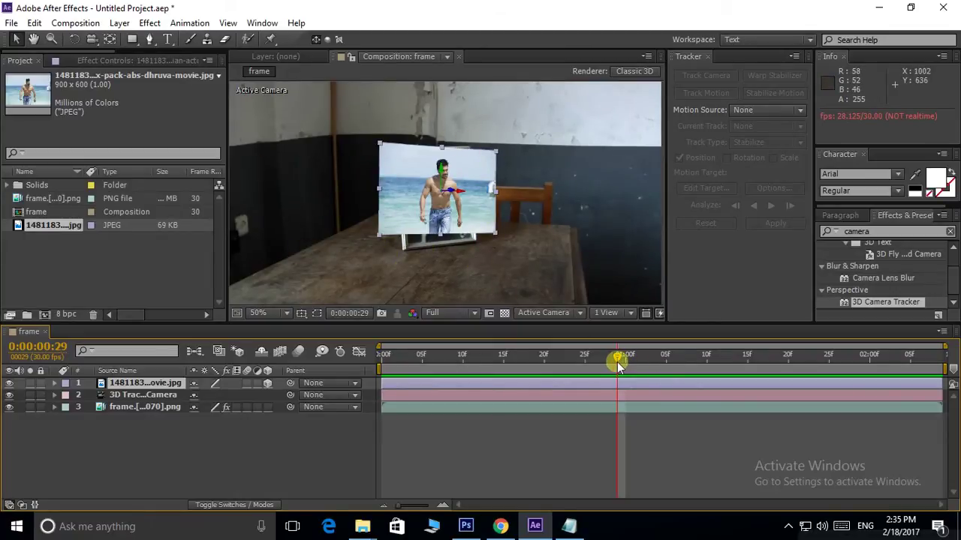
left_click_drag(618, 363, 605, 368)
left_click_drag(389, 390, 380, 389)
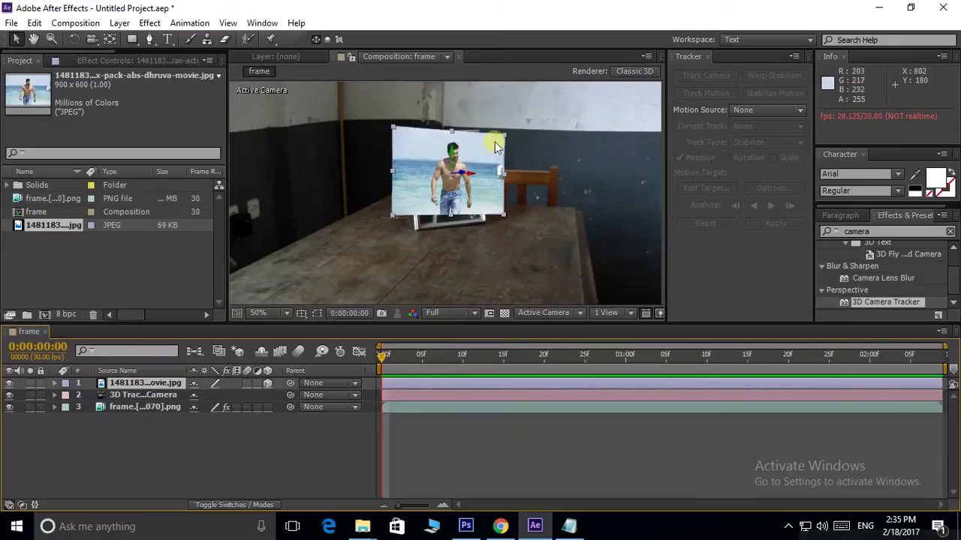
- Scale the beach photo to 127%, hide its layer, and zoom in on the framed portrait
mouse_move(505, 136)
left_mouse_down()
mouse_move(517, 121)
mouse_move(498, 150)
left_mouse_up()
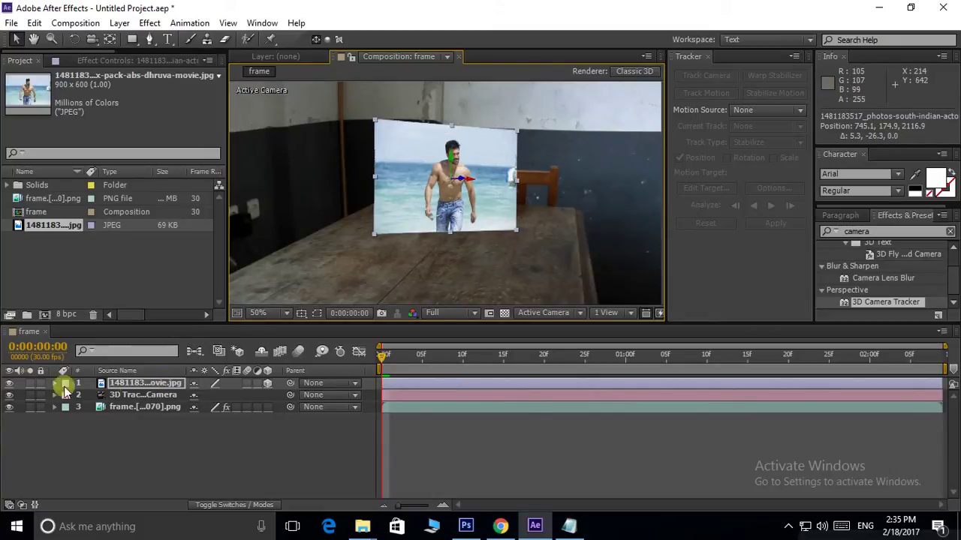
left_click(9, 384)
scroll(446, 145, "up", 2)
left_click_drag(446, 145, 448, 172)
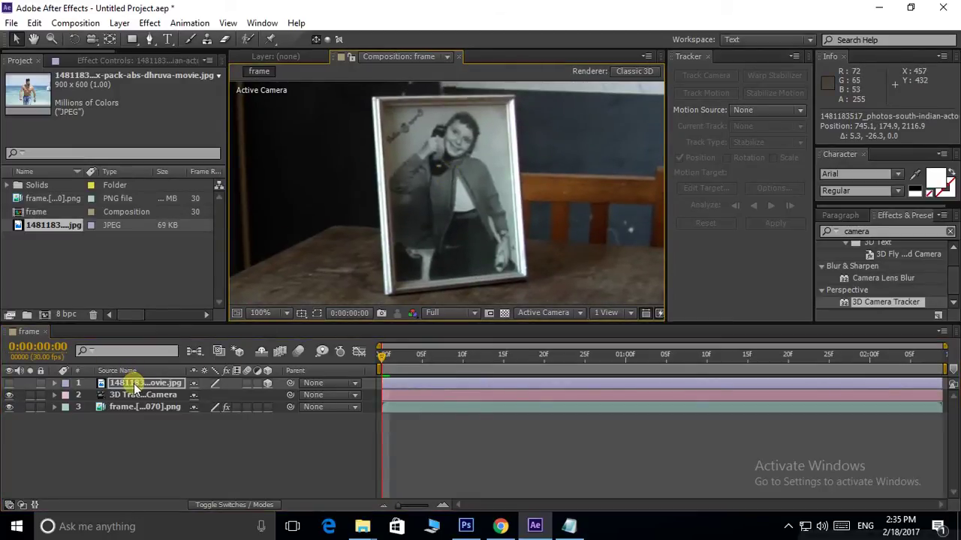
- Draw a four-point Pen mask on the picture frame's inner corners
left_click(150, 39)
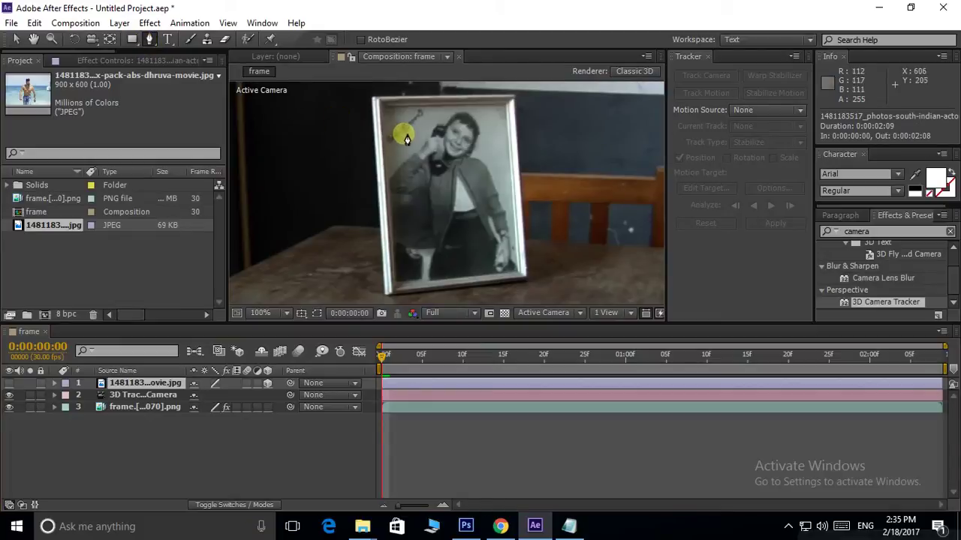
left_click(381, 109)
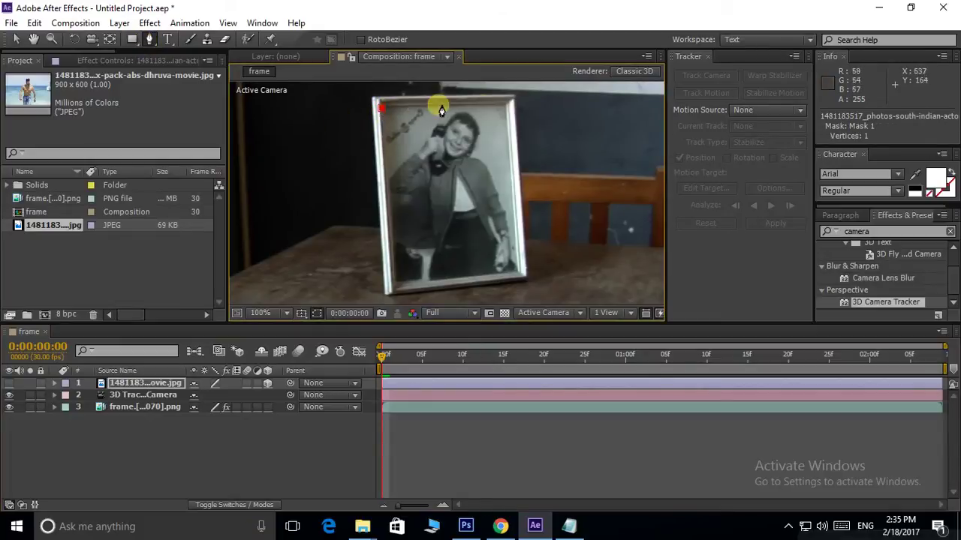
left_click(508, 105)
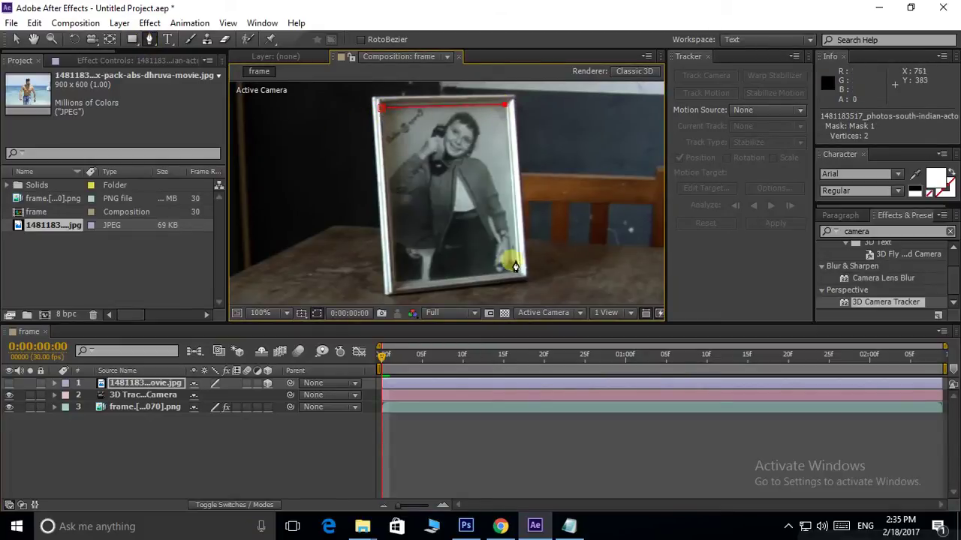
left_click(516, 271)
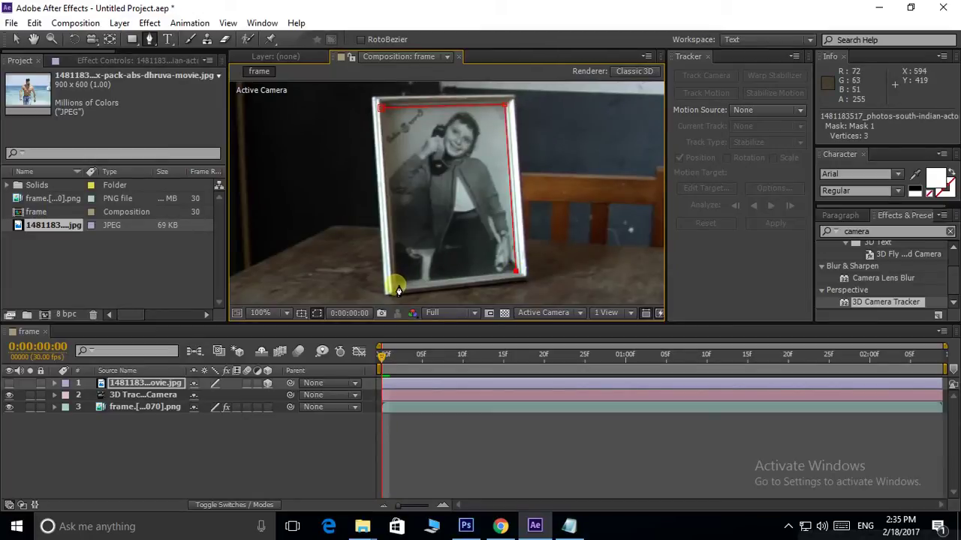
left_click(395, 286)
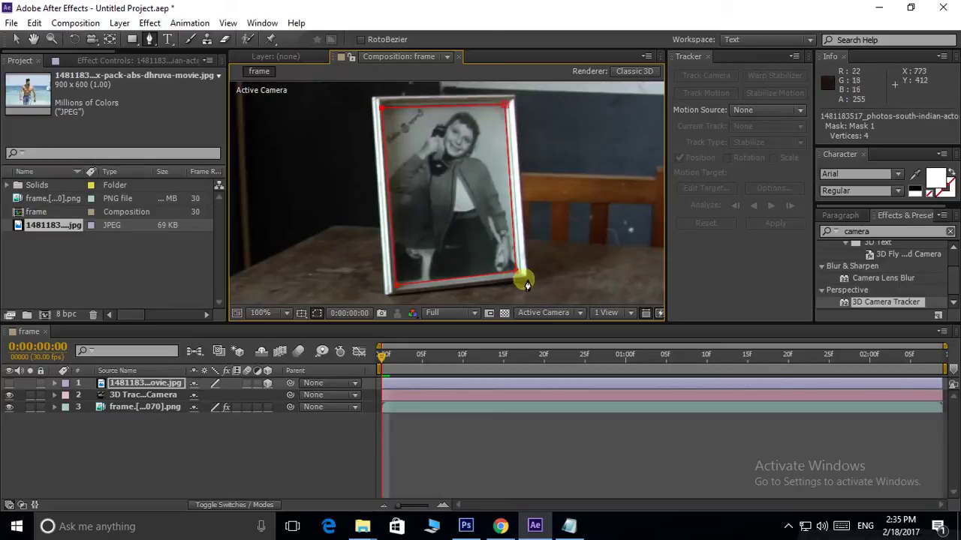
- Show the masked beach photo, hide mask paths, preview the composite, and return to the first frame
left_click(9, 383)
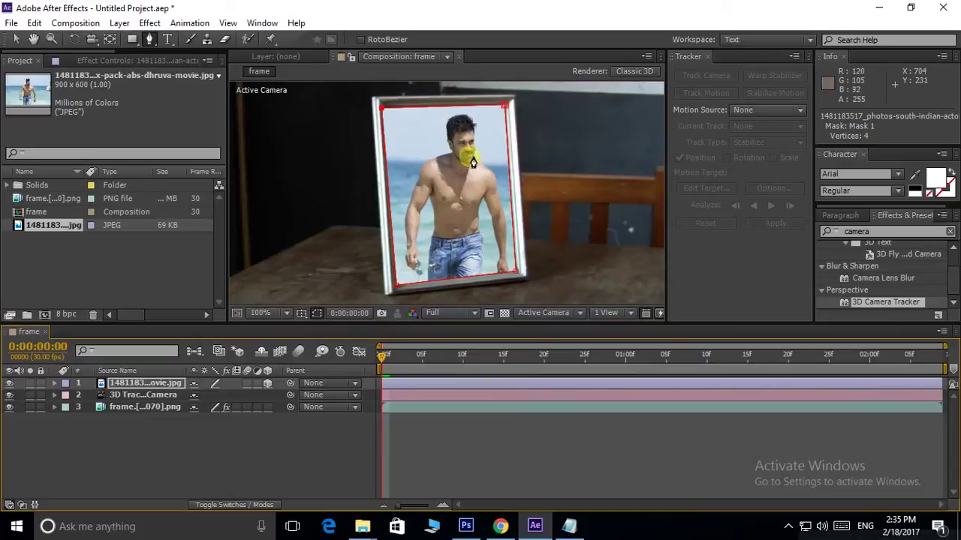
scroll(469, 157, "down", 2)
scroll(471, 171, "up", 2)
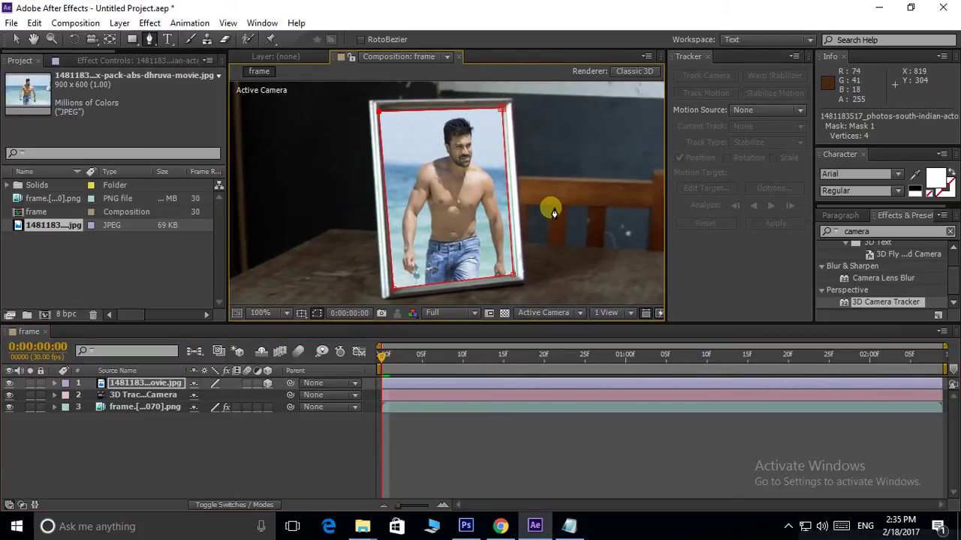
left_click(316, 314)
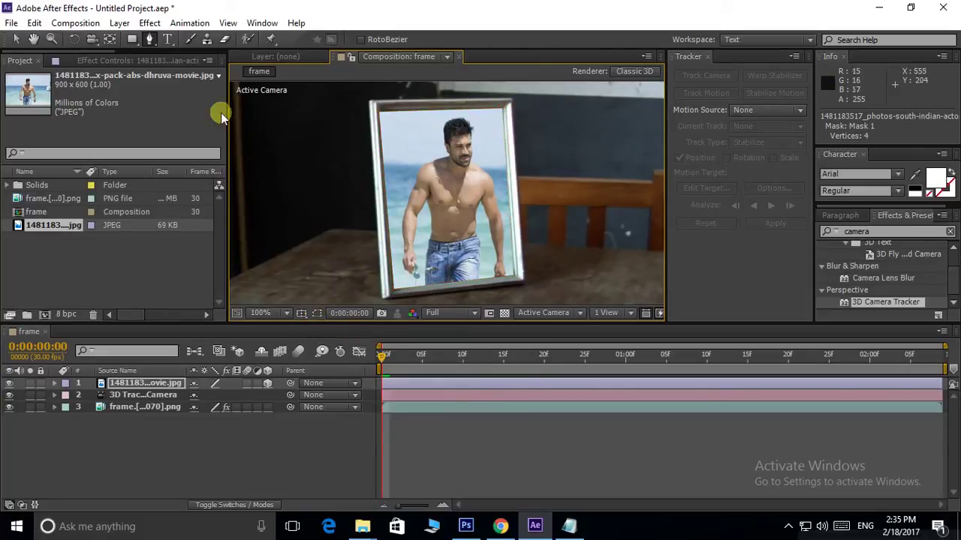
left_click(16, 39)
scroll(465, 191, "down", 2)
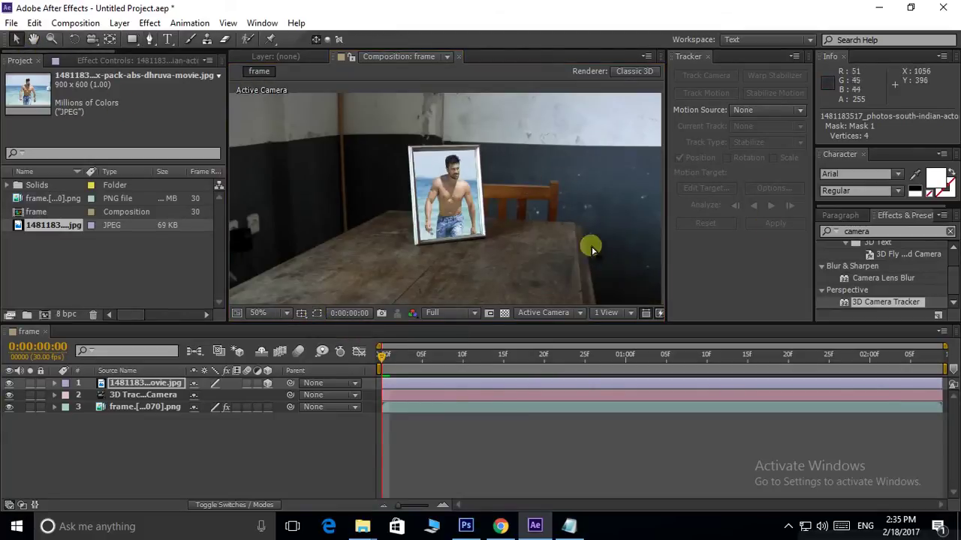
key("space")
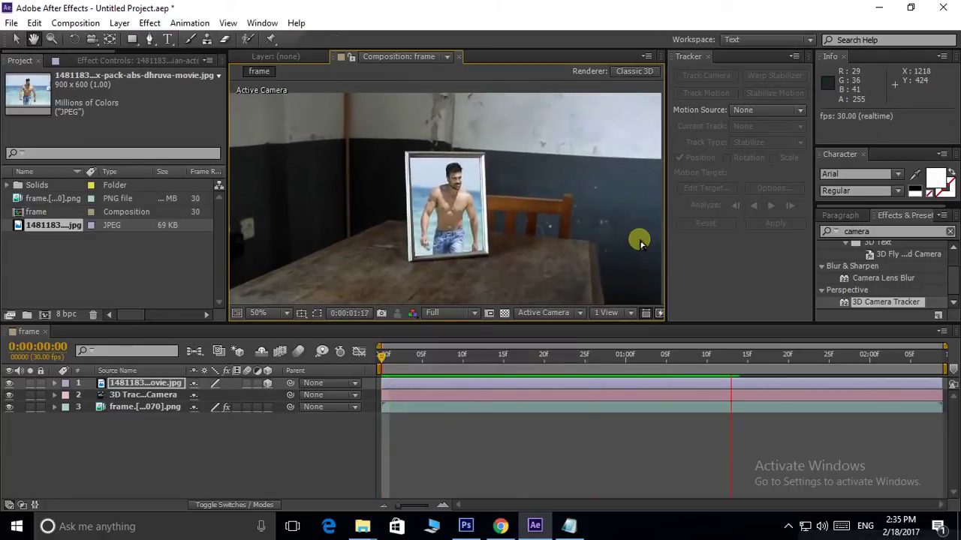
left_click(566, 359)
key("Home")
scroll(522, 204, "down", 2)
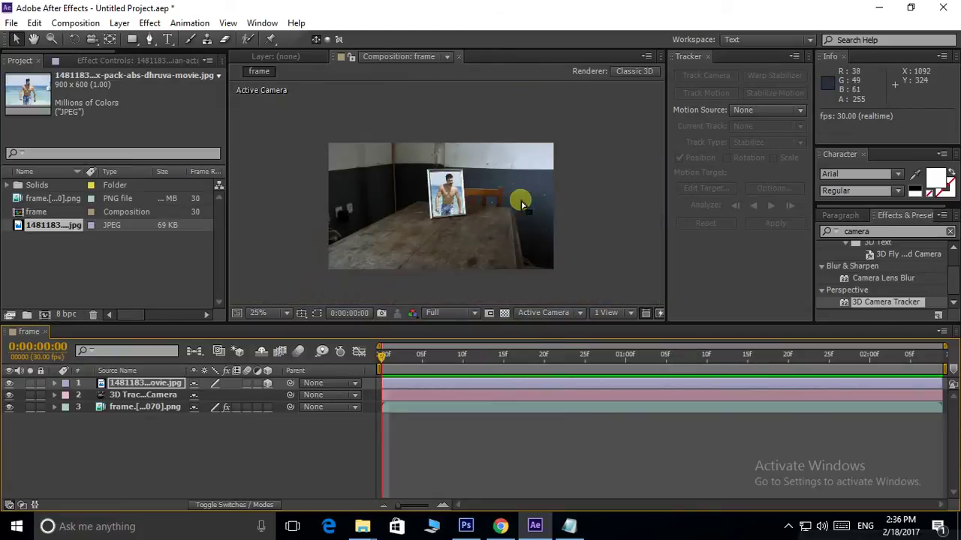
scroll(496, 168, "down", 1)
scroll(546, 150, "up", 1)
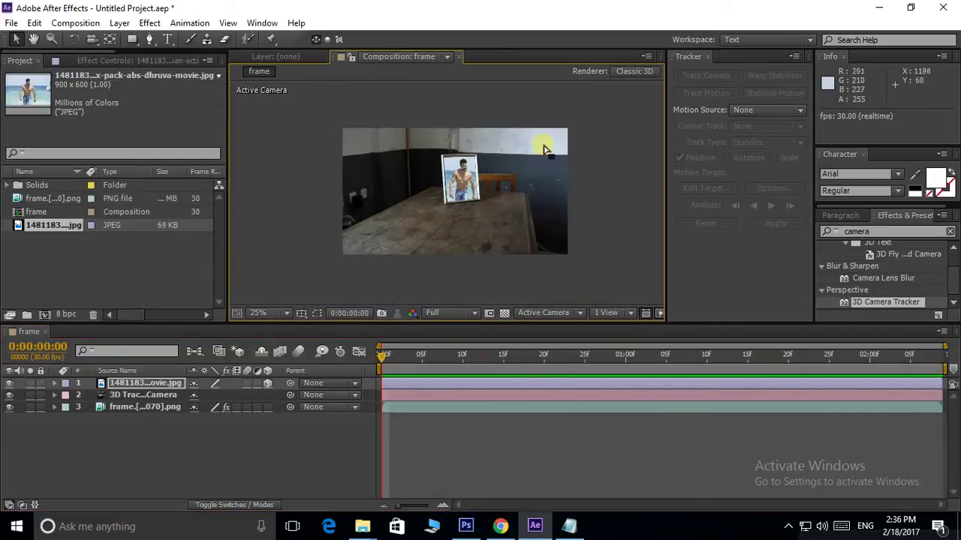
scroll(517, 162, "up", 1)
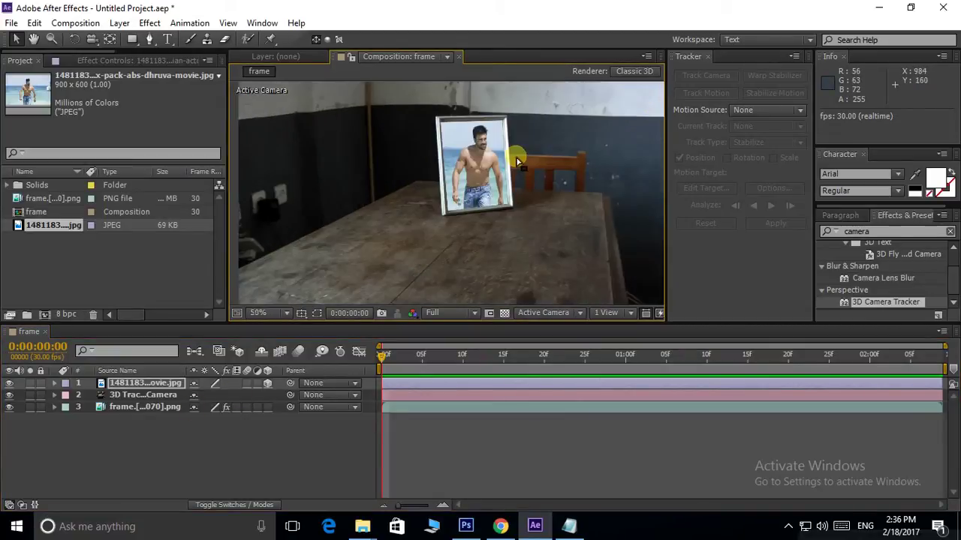
scroll(518, 158, "down", 1)
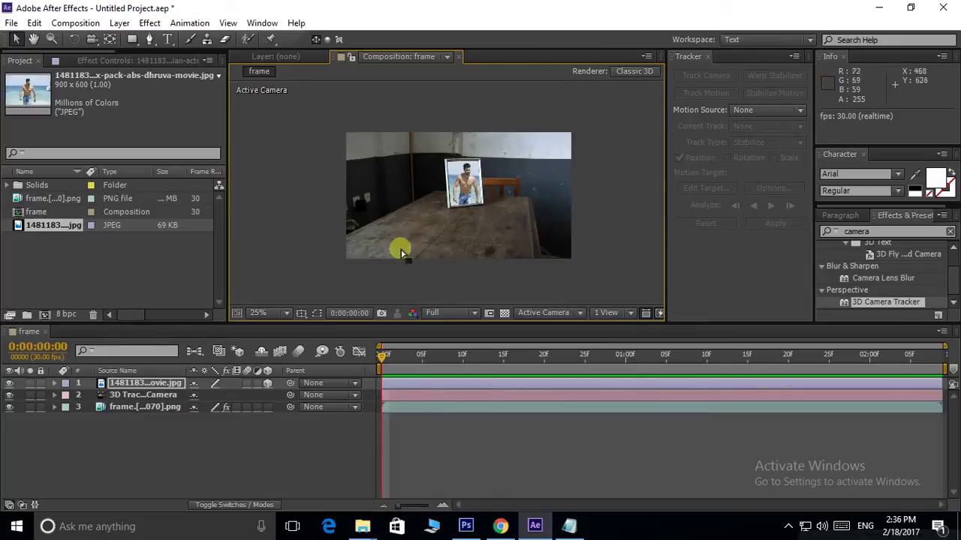
key("space")
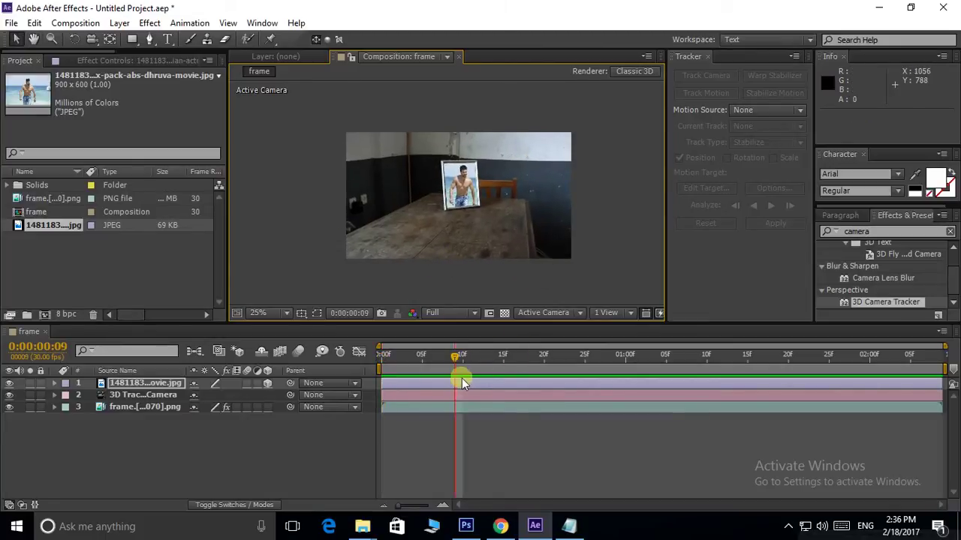
key("space")
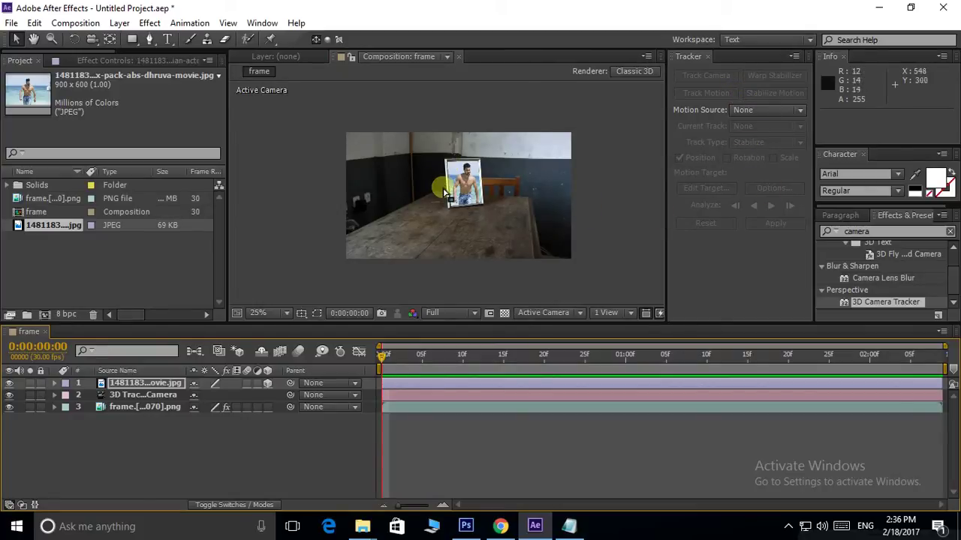
- Select the footage layer's 3D Camera Tracker effect to reveal its track points
left_click(129, 410)
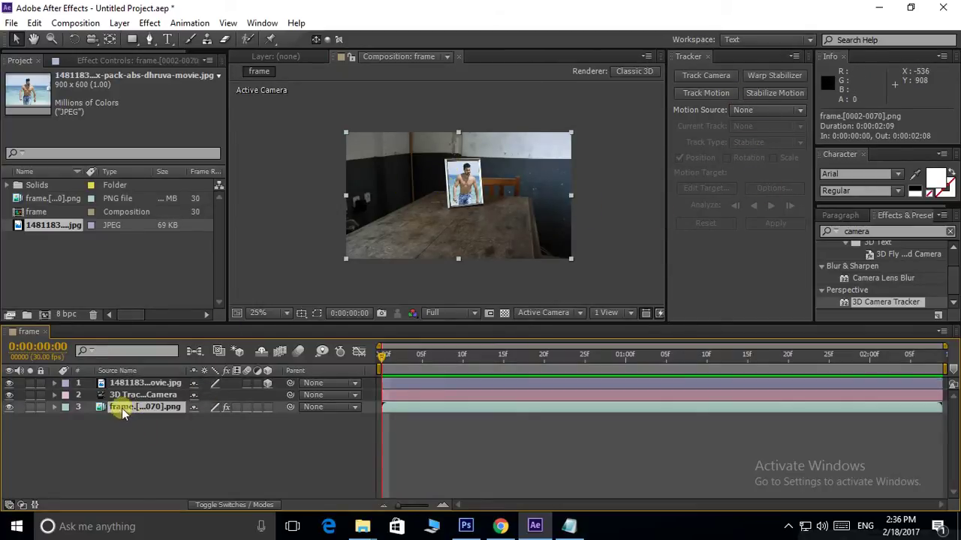
left_click(54, 408)
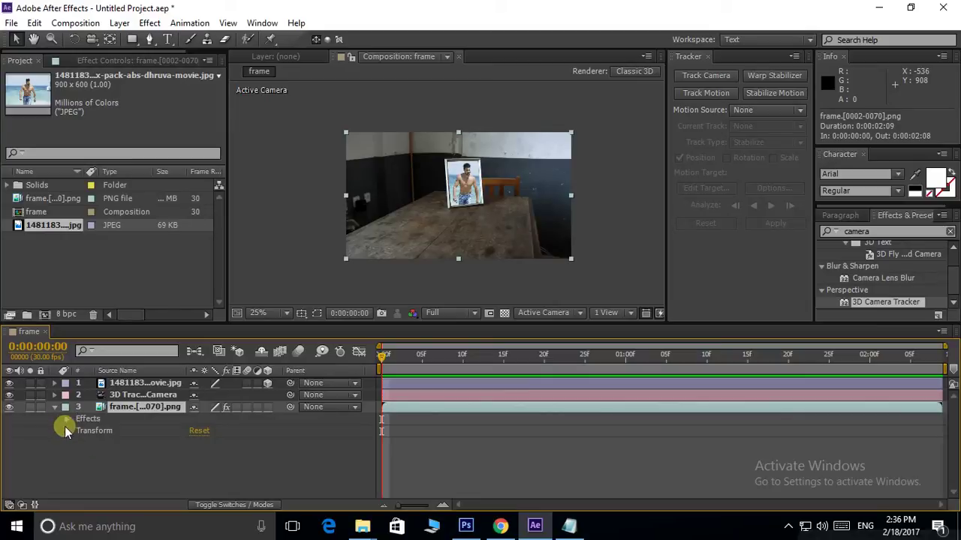
left_click(66, 419)
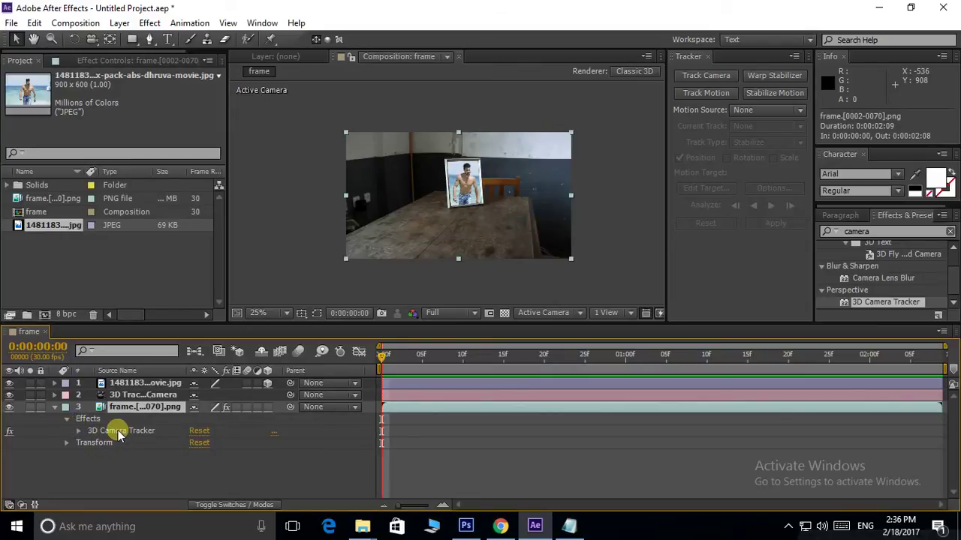
left_click(118, 433)
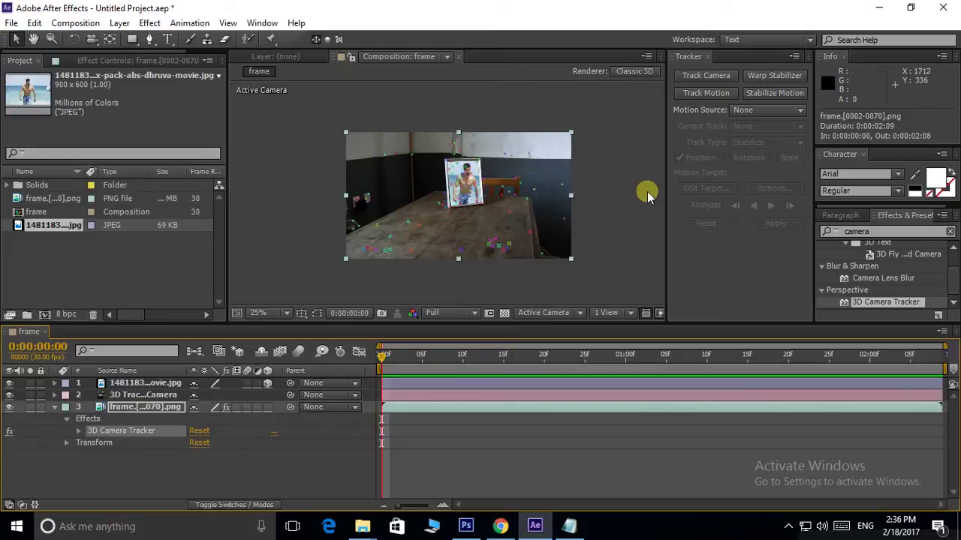
- Zoom to 50% and select track points on the tabletop as the target
left_click_drag(629, 197, 550, 180)
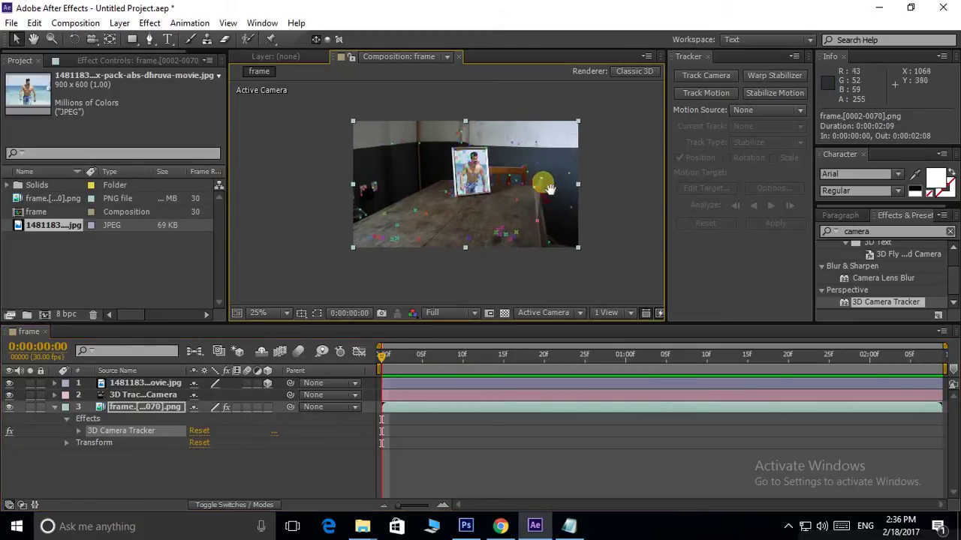
scroll(540, 177, "up", 1)
scroll(536, 177, "up", 1)
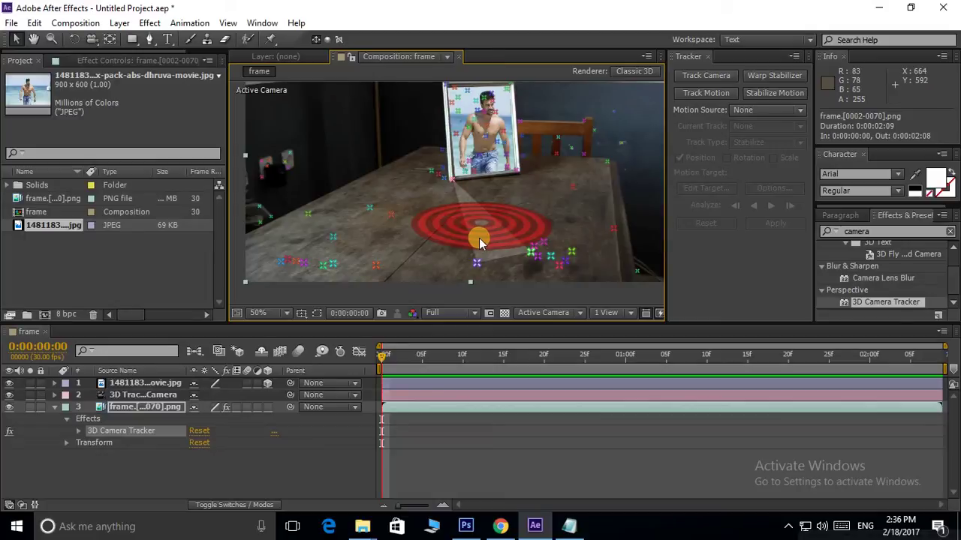
mouse_move(479, 239)
left_mouse_down()
mouse_move(523, 258)
mouse_move(472, 258)
left_mouse_up()
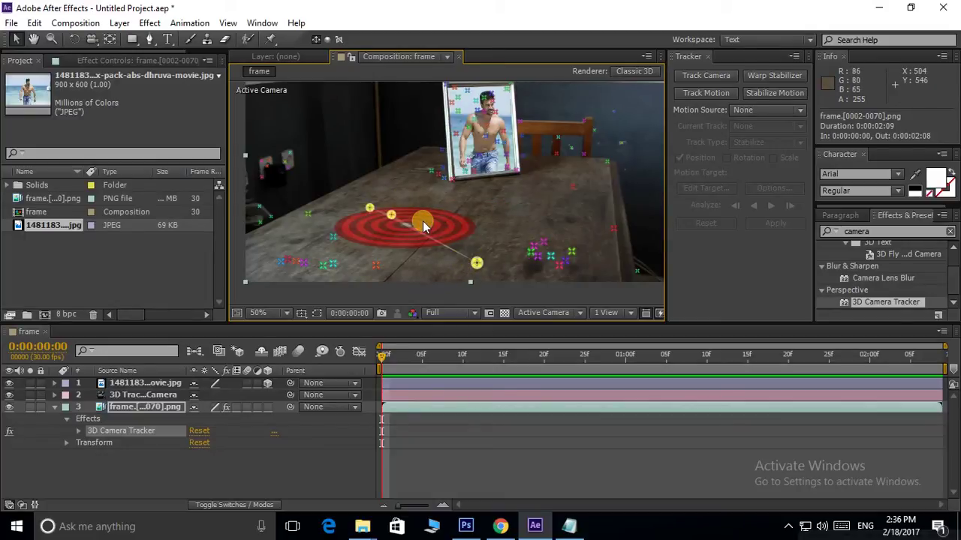
- Create a 3D text layer at the tracked table point and preview it with the camera move
right_click(444, 227)
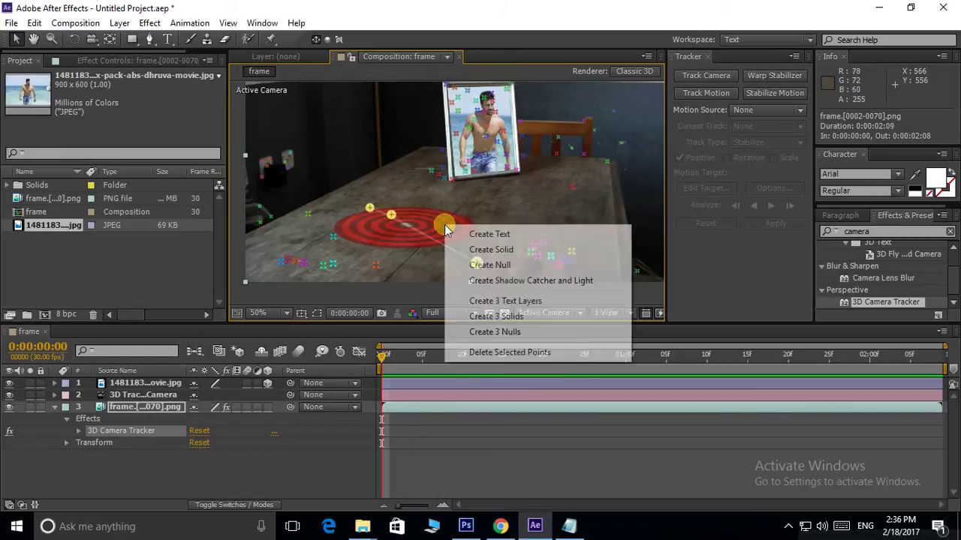
left_click(492, 236)
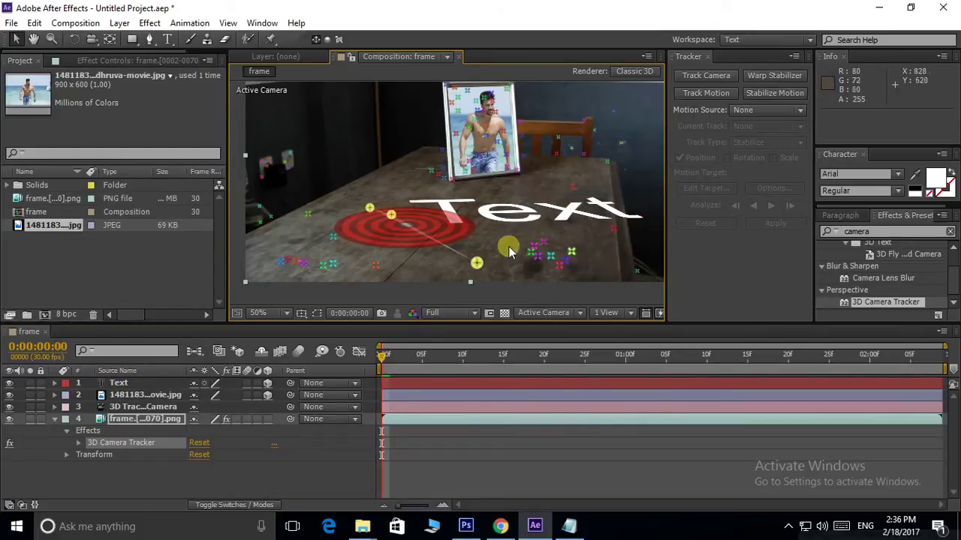
key("space")
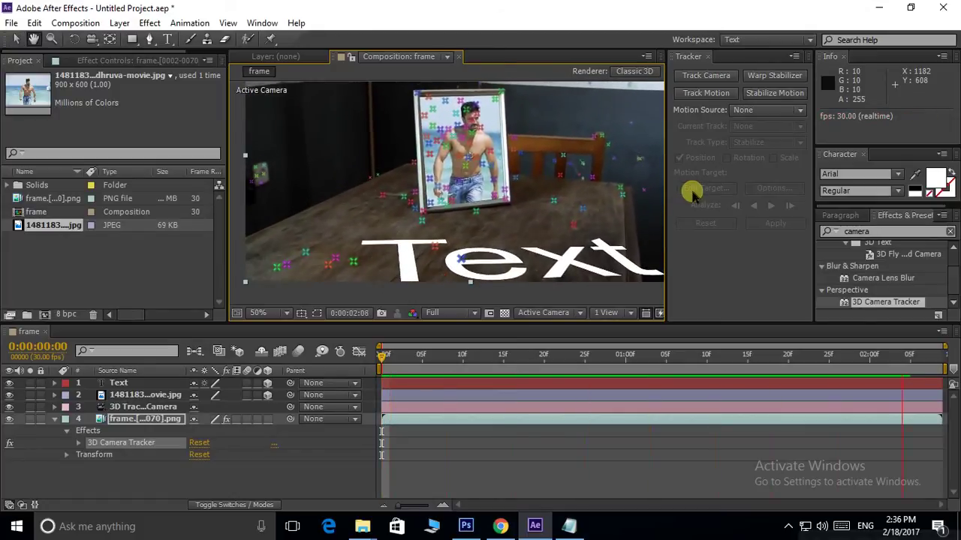
mouse_move(428, 368)
left_mouse_down()
mouse_move(496, 367)
mouse_move(341, 388)
left_mouse_up()
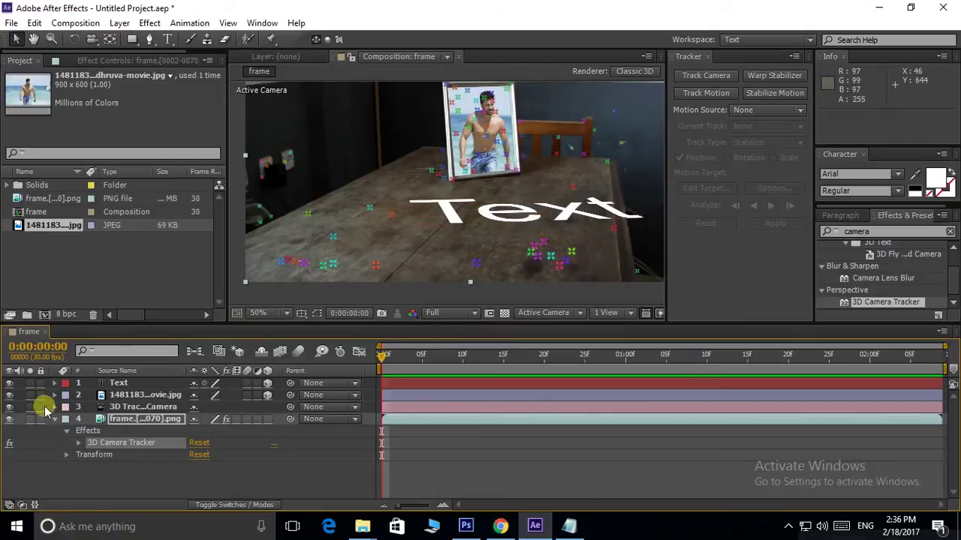
- Replace the placeholder word 'Text' on the tabletop text layer with the person's name
left_click(120, 385)
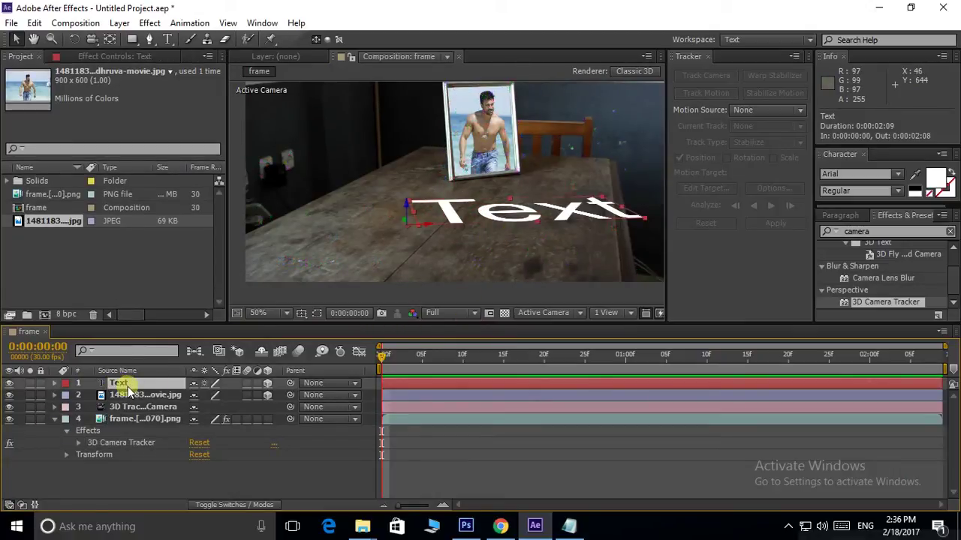
double_click(122, 385)
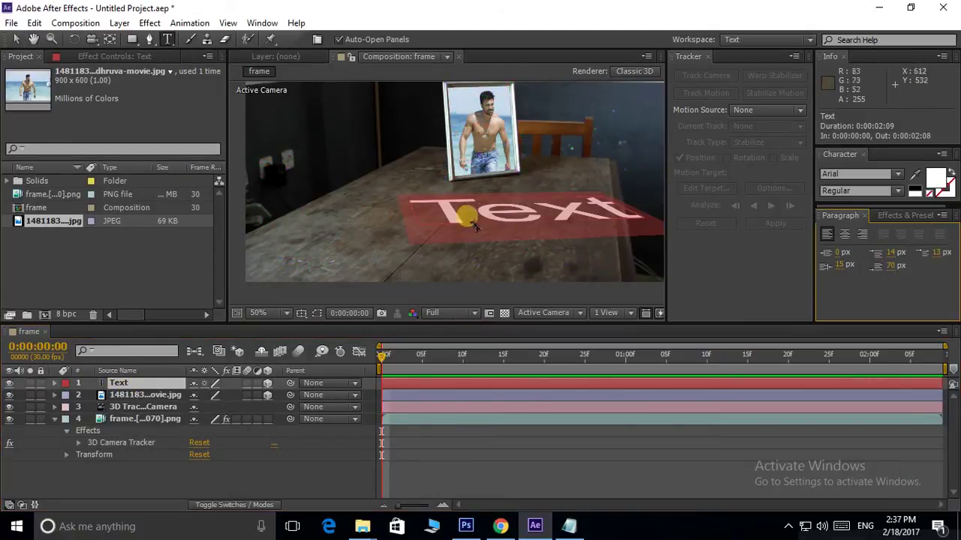
left_click(606, 218)
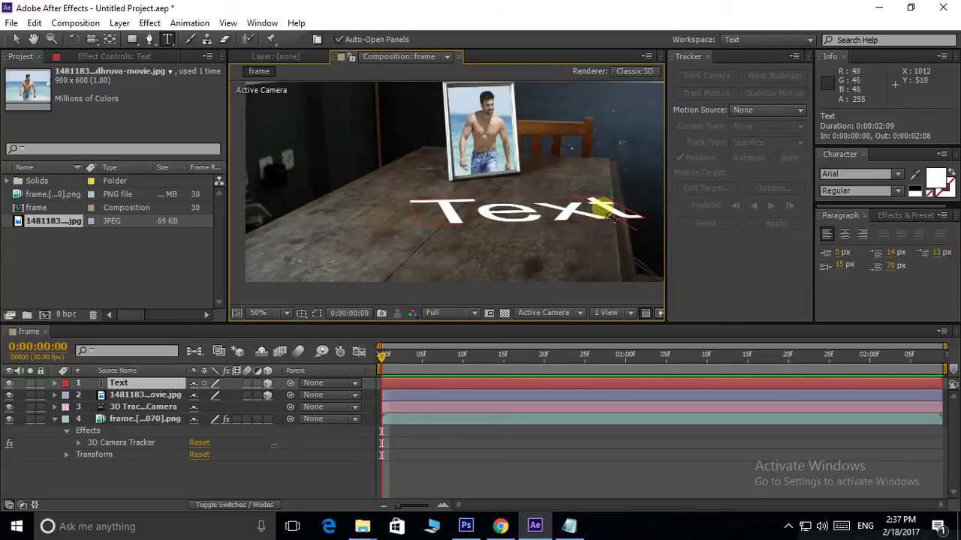
key("BackSpace")
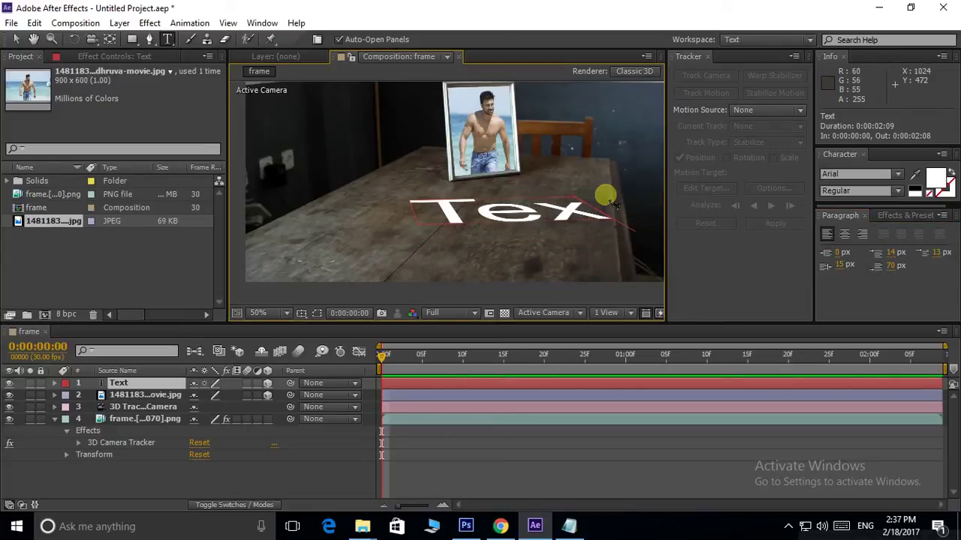
key("BackSpace")
key("BackSpace")
key("BackSpace")
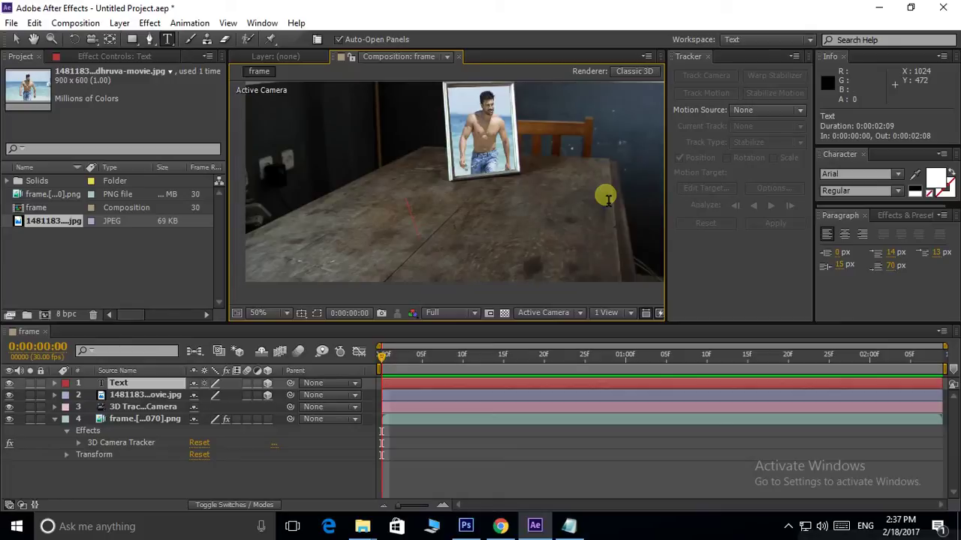
type("Ram")
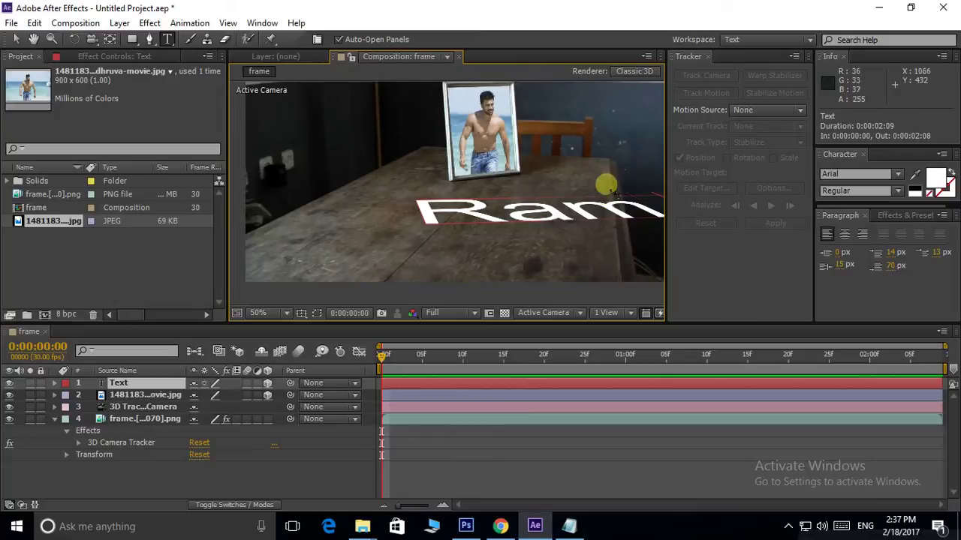
left_click(15, 39)
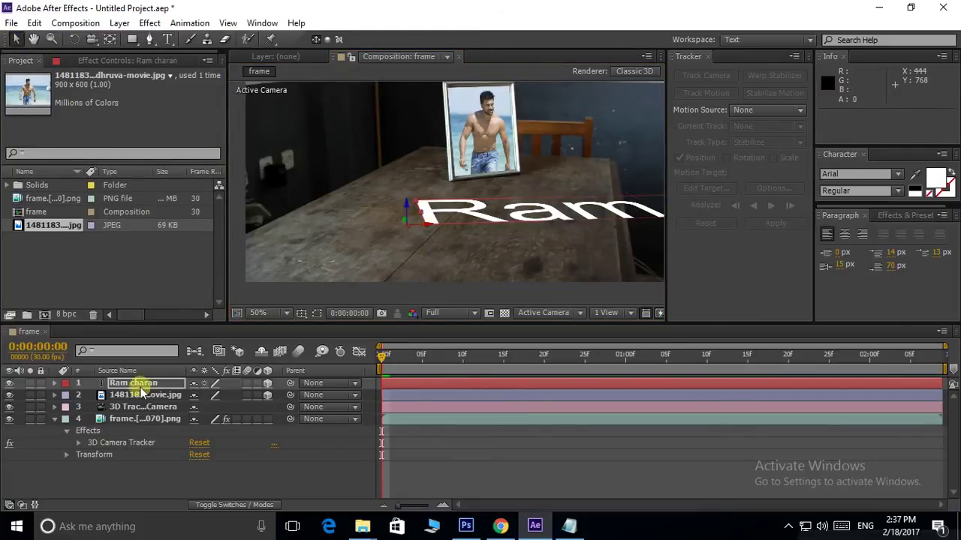
- Set the name text layer's Transform Scale to 100% so it fits the table, then preview
left_click(134, 383)
left_click(55, 383)
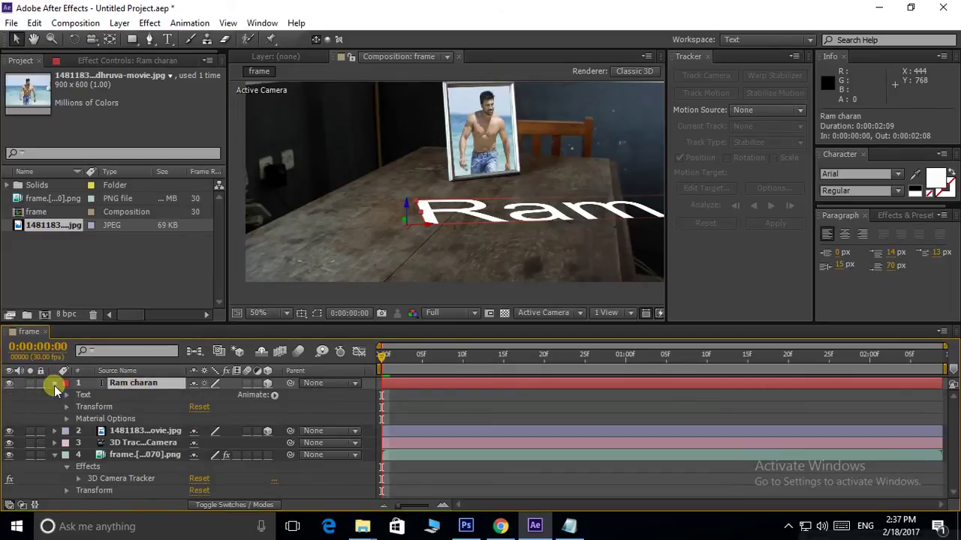
left_click(67, 396)
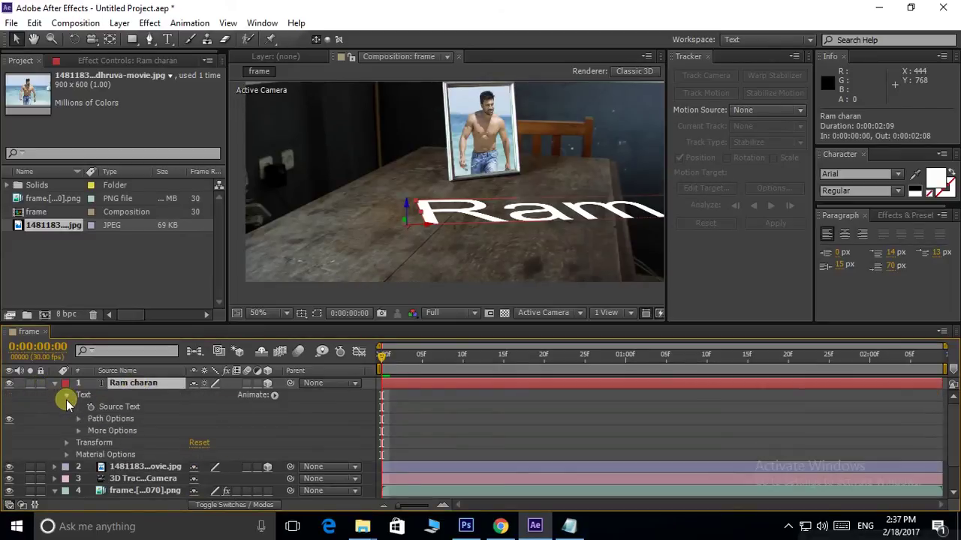
left_click(66, 398)
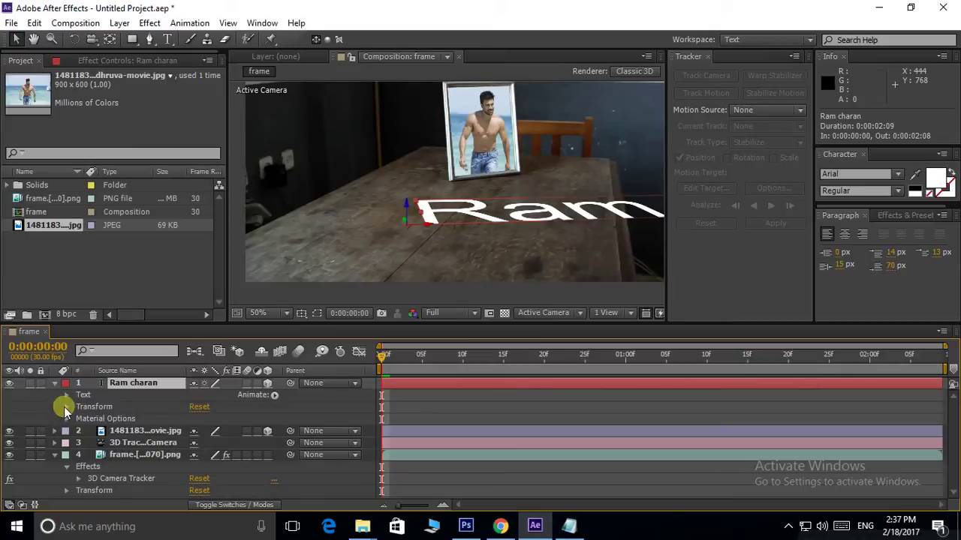
left_click(65, 407)
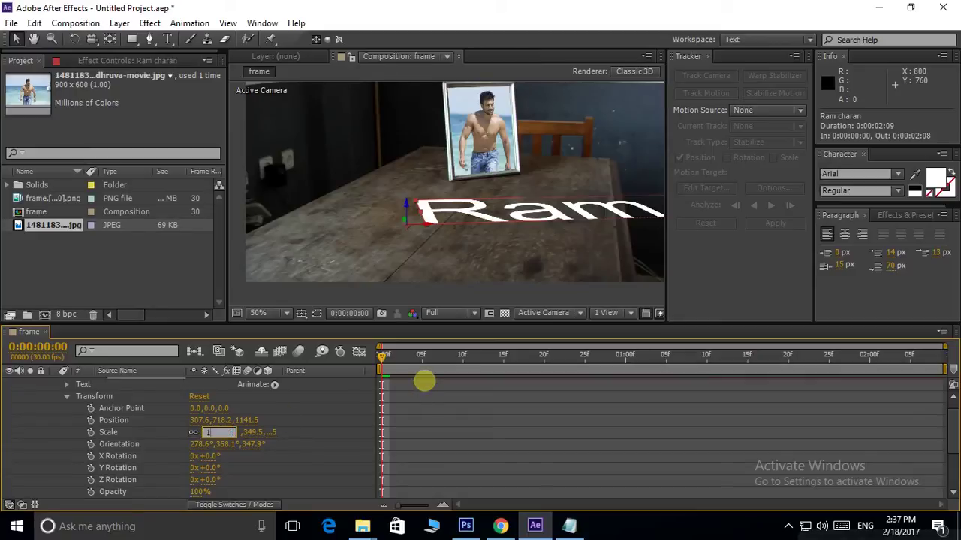
left_click(425, 384)
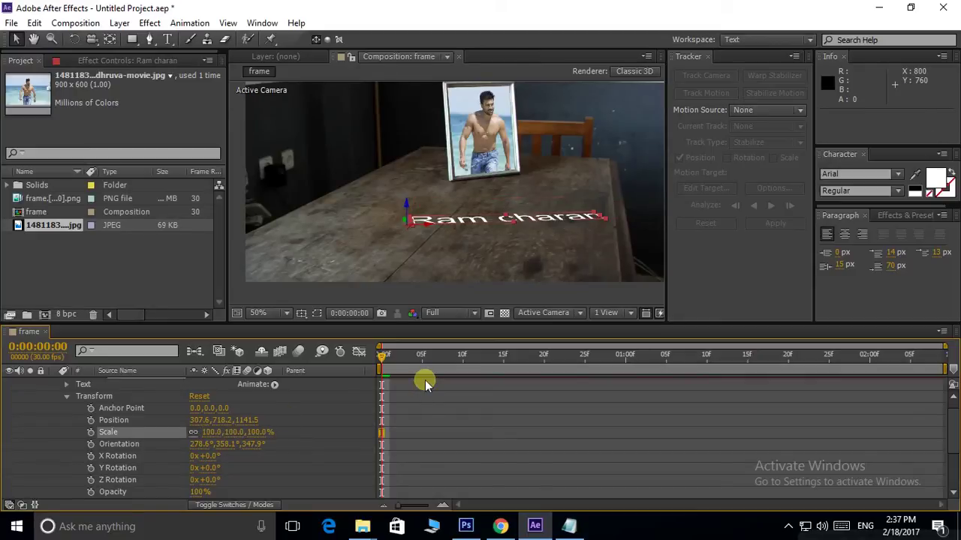
left_click_drag(501, 189, 474, 193)
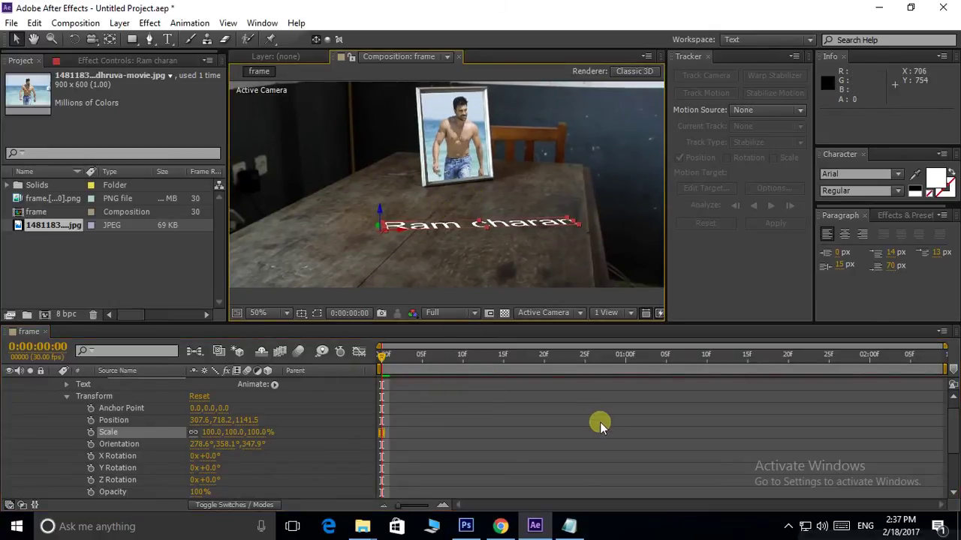
key("space")
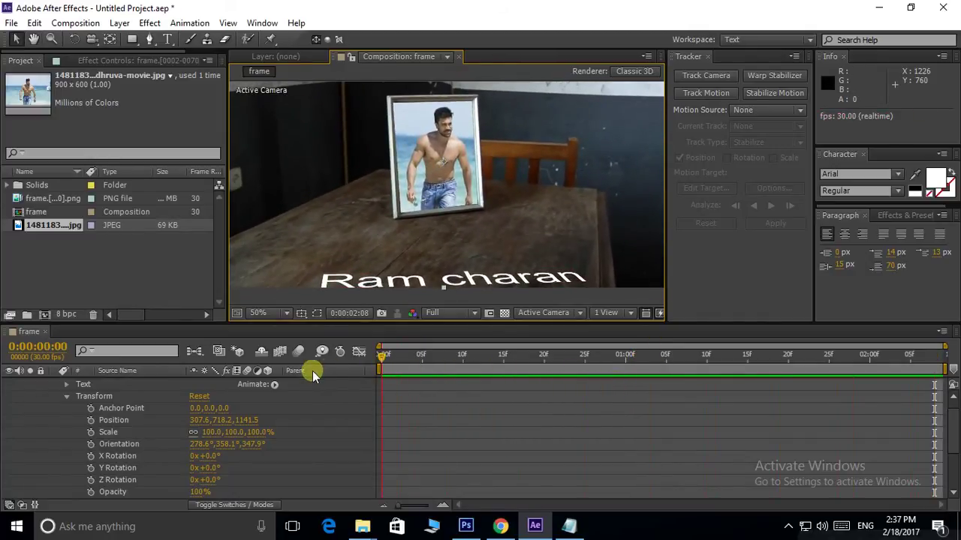
- Stand the name text upright by setting its X Rotation to 90°
key("space")
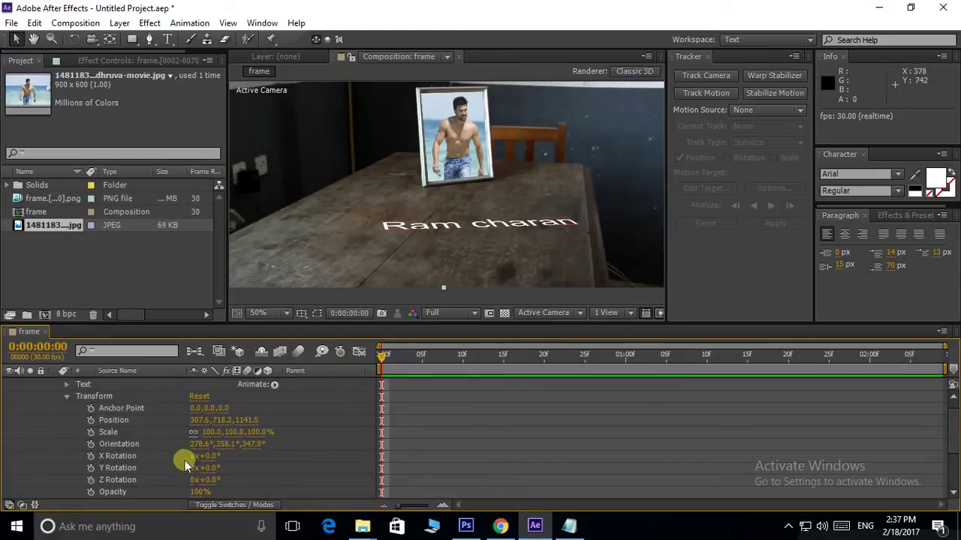
left_click(212, 456)
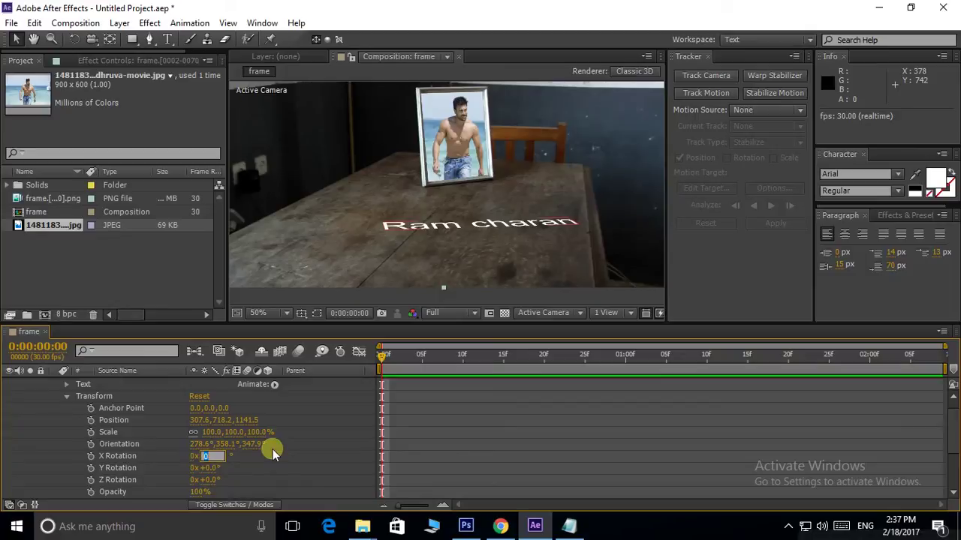
type("90")
key("Return")
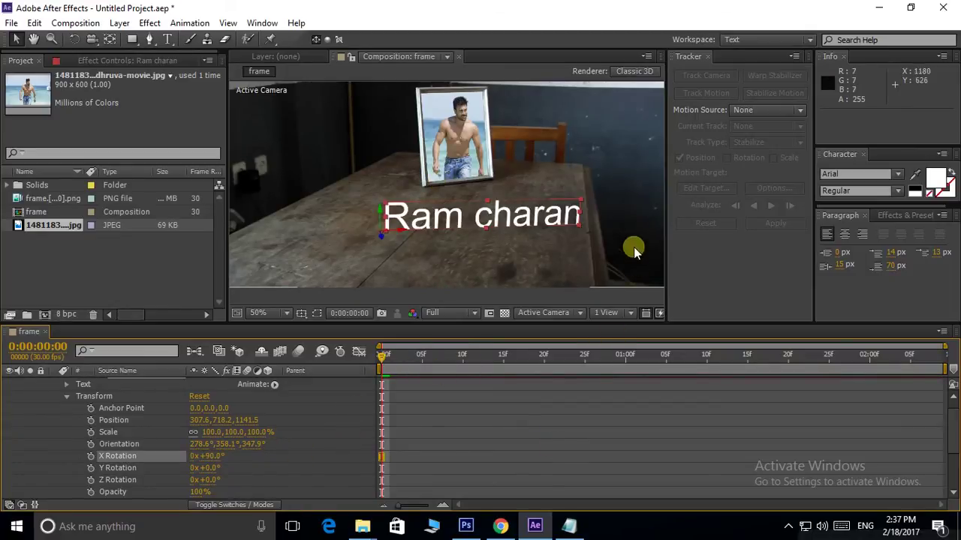
- Deselect the layer and maximize the Composition viewer to fill the window
left_click(639, 150)
key("comma")
key("period")
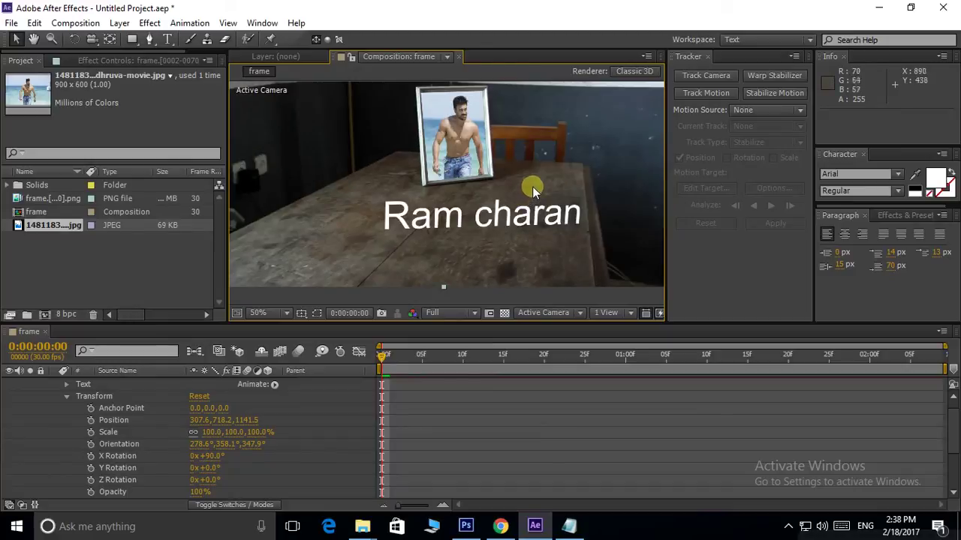
key("grave")
key("h")
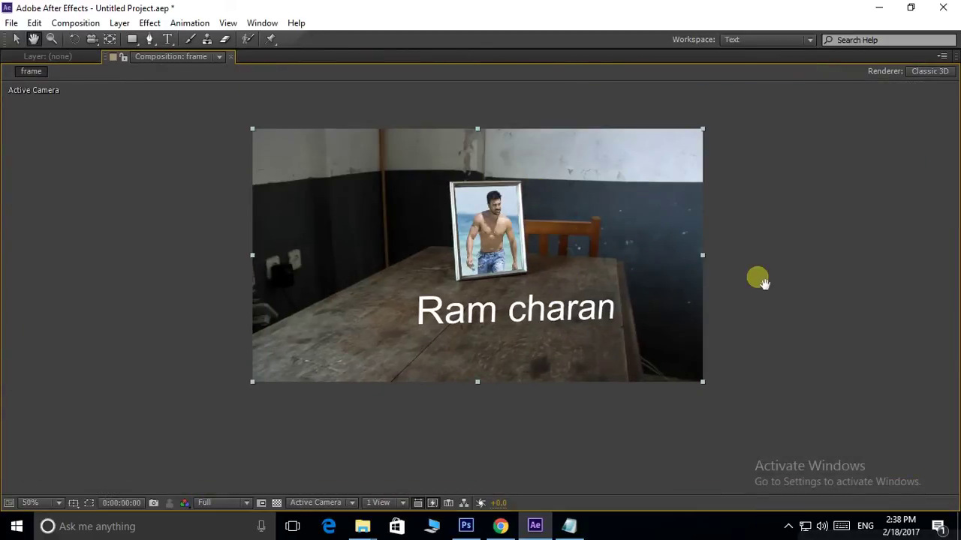
key("space")
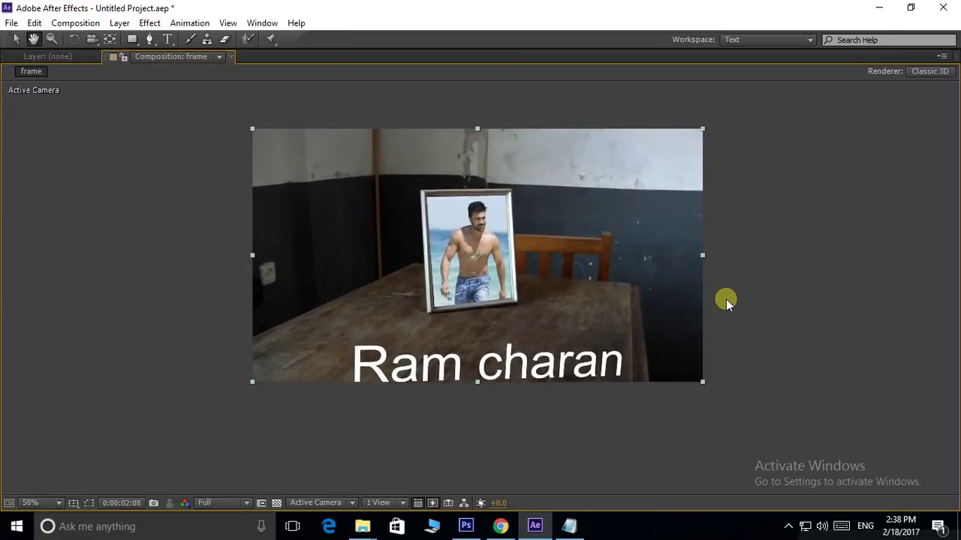
key("v")
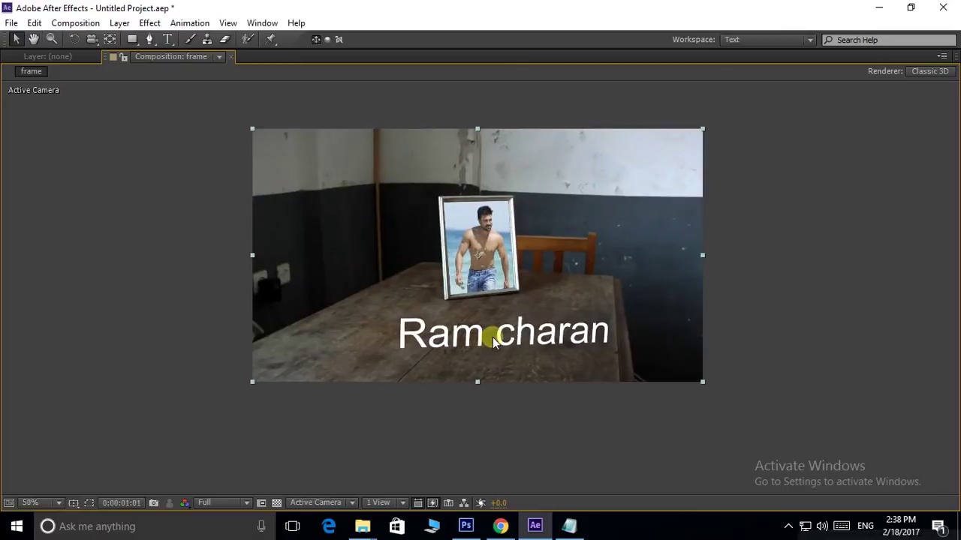